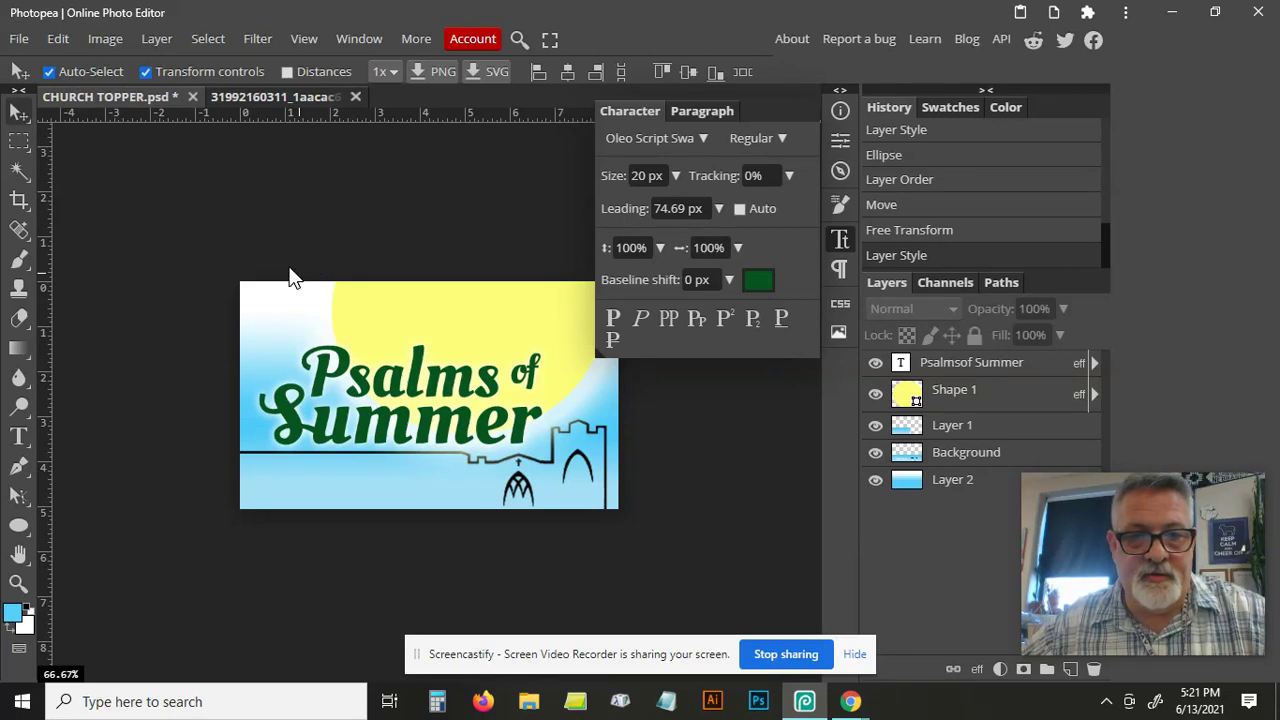
Hide the Shape 1, Layer 1, Background and Layer 2 layers, leaving only the text visible
{"action": "left_click", "coordinate": [875, 394]}
{"action": "left_click", "coordinate": [875, 425]}
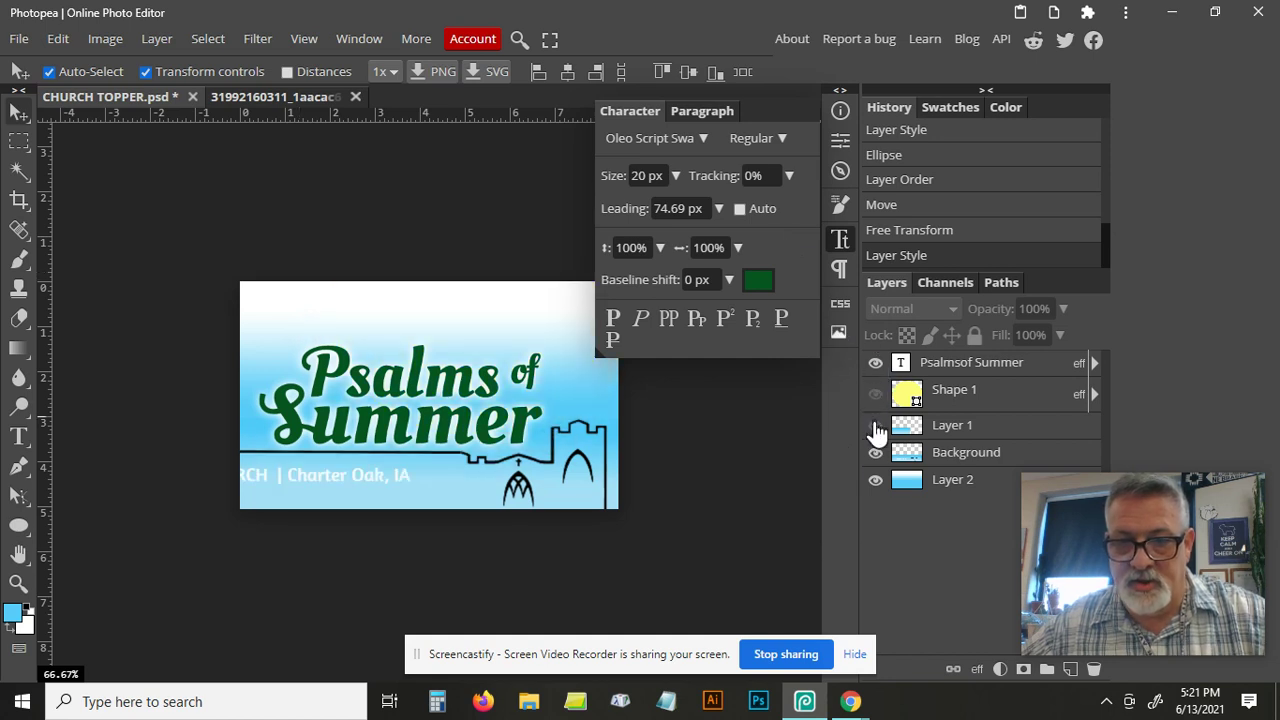
{"action": "left_click", "coordinate": [875, 453]}
{"action": "left_click", "coordinate": [875, 480]}
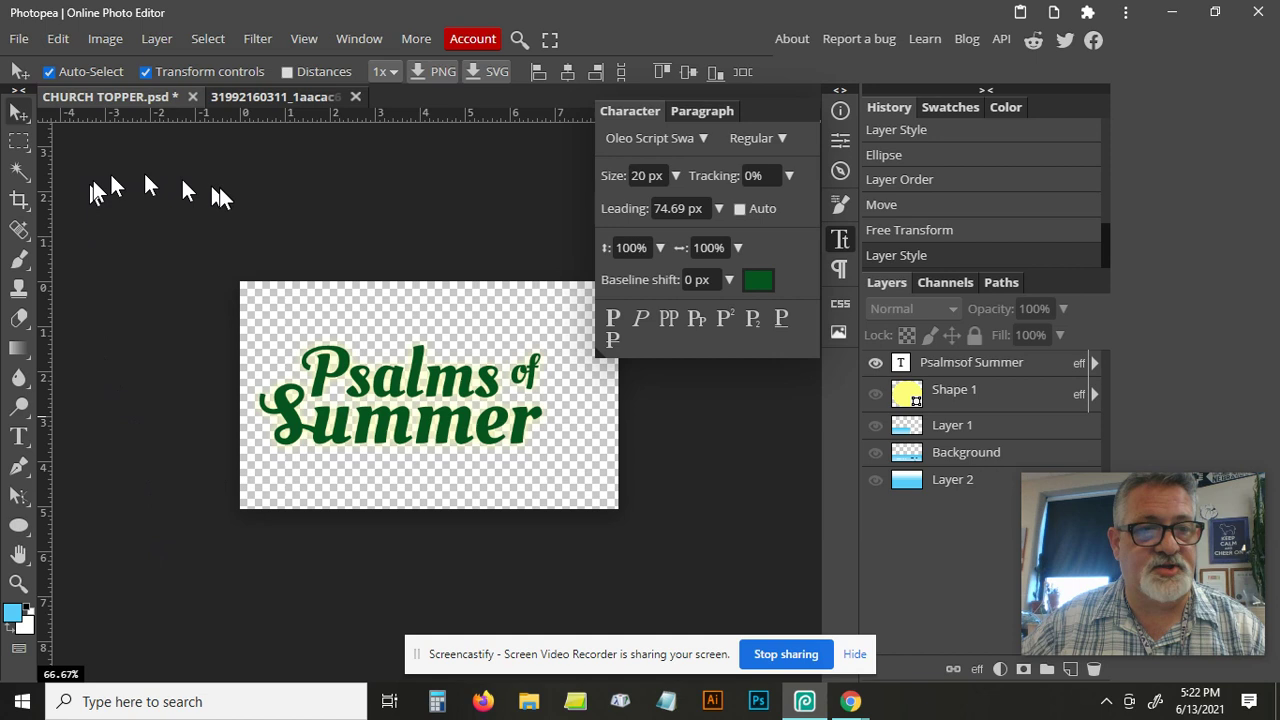
Hide the Psalms of Summer layer and add a text box reading 'Headline' / 'go Yearbookers!'
{"action": "left_click", "coordinate": [876, 364]}
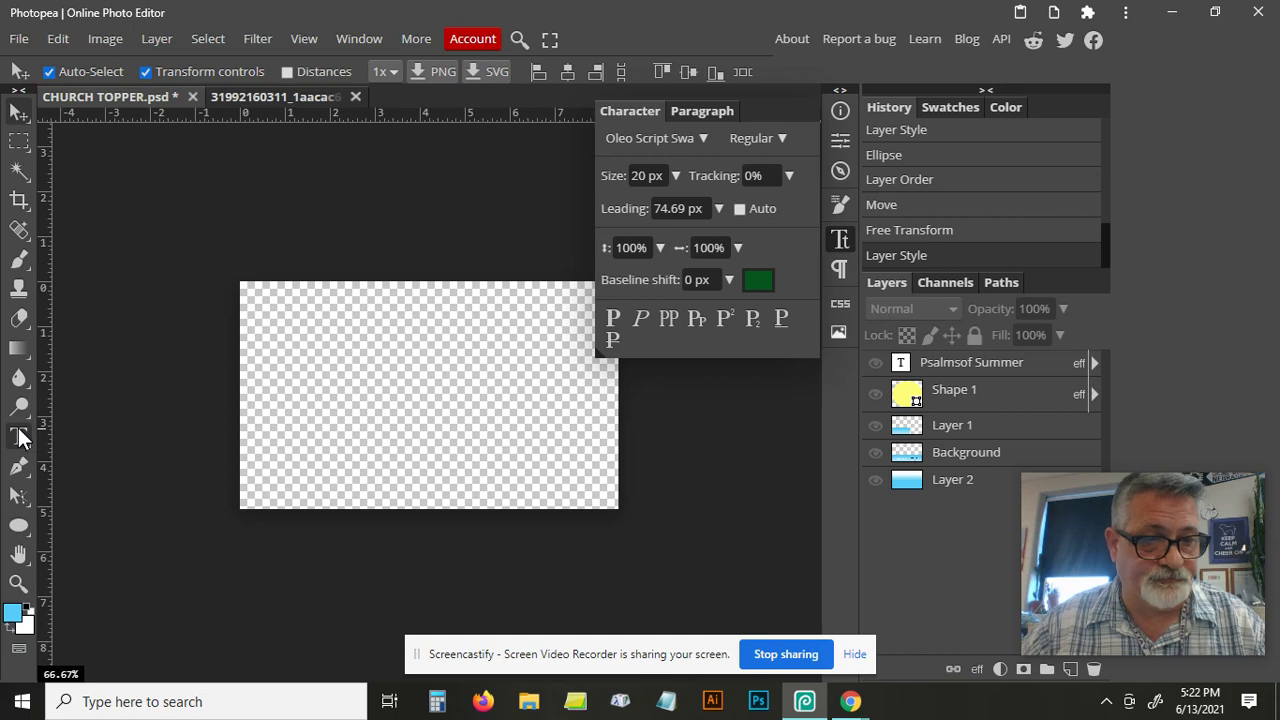
{"action": "left_click", "coordinate": [19, 436]}
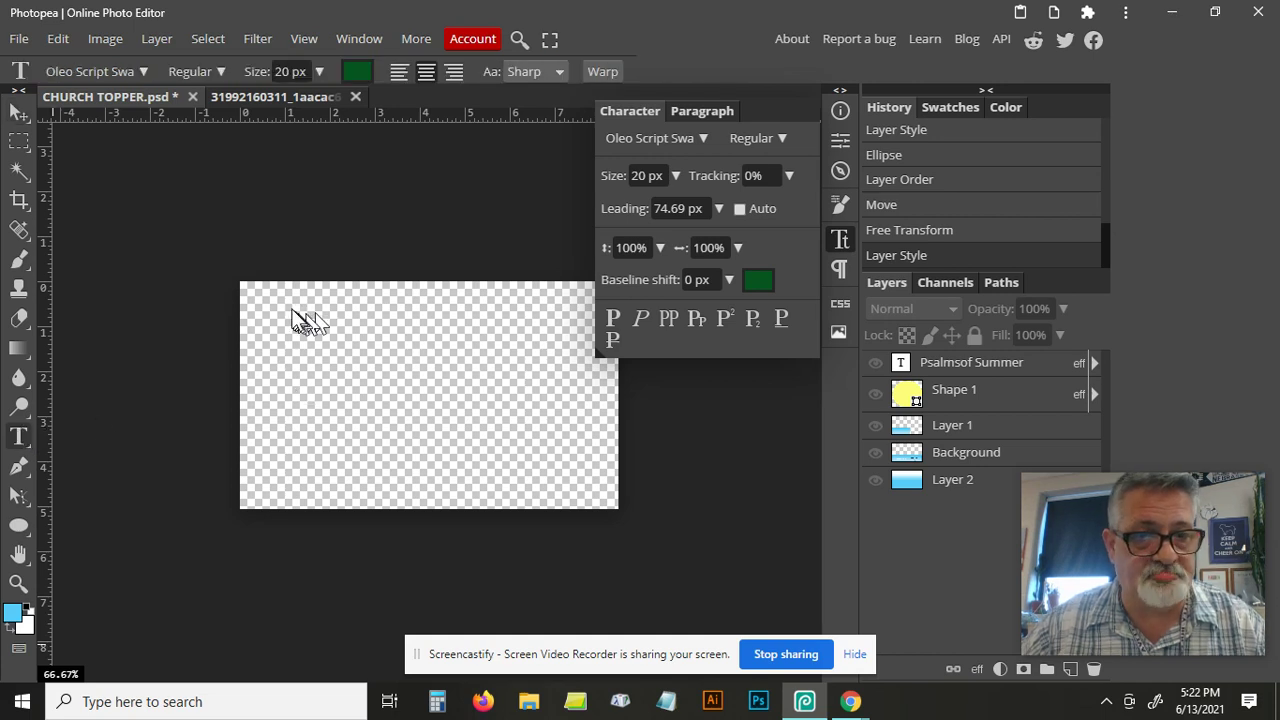
{"action": "left_click_drag", "start_coordinate": [257, 301], "coordinate": [590, 445]}
{"action": "type", "text": "Headline"}
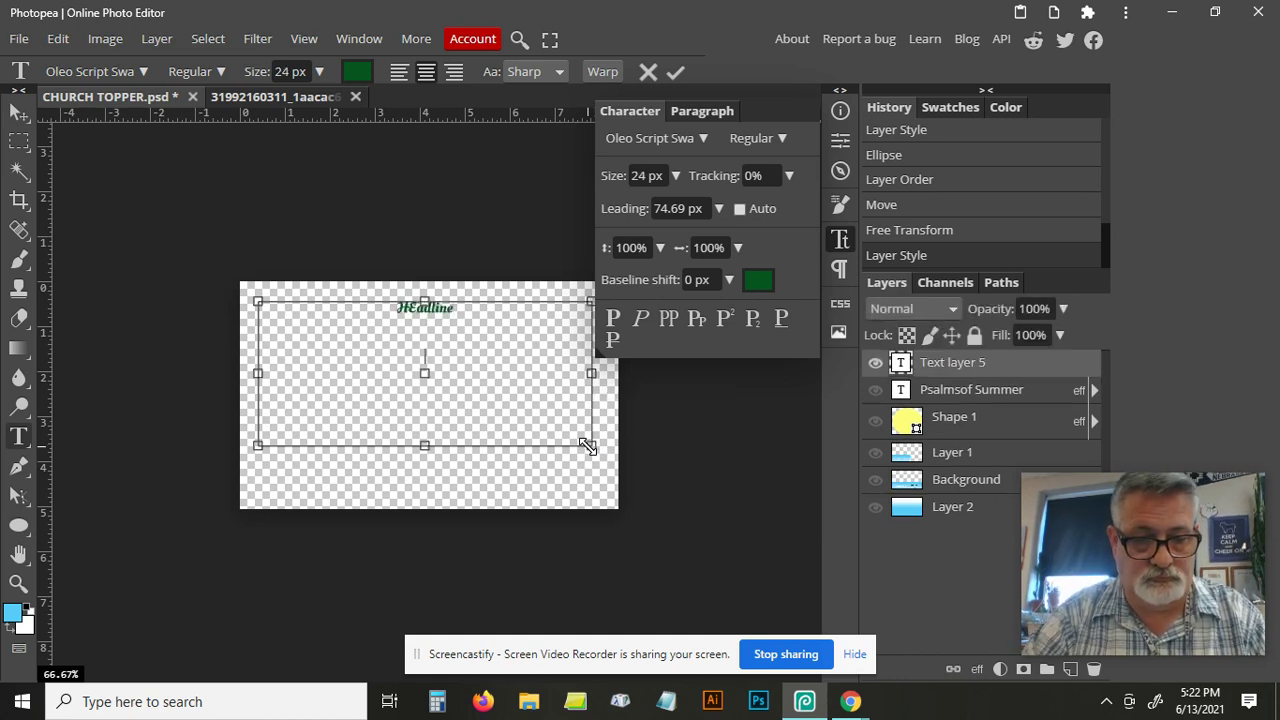
{"action": "key", "text": "Return"}
{"action": "type", "text": "g"}
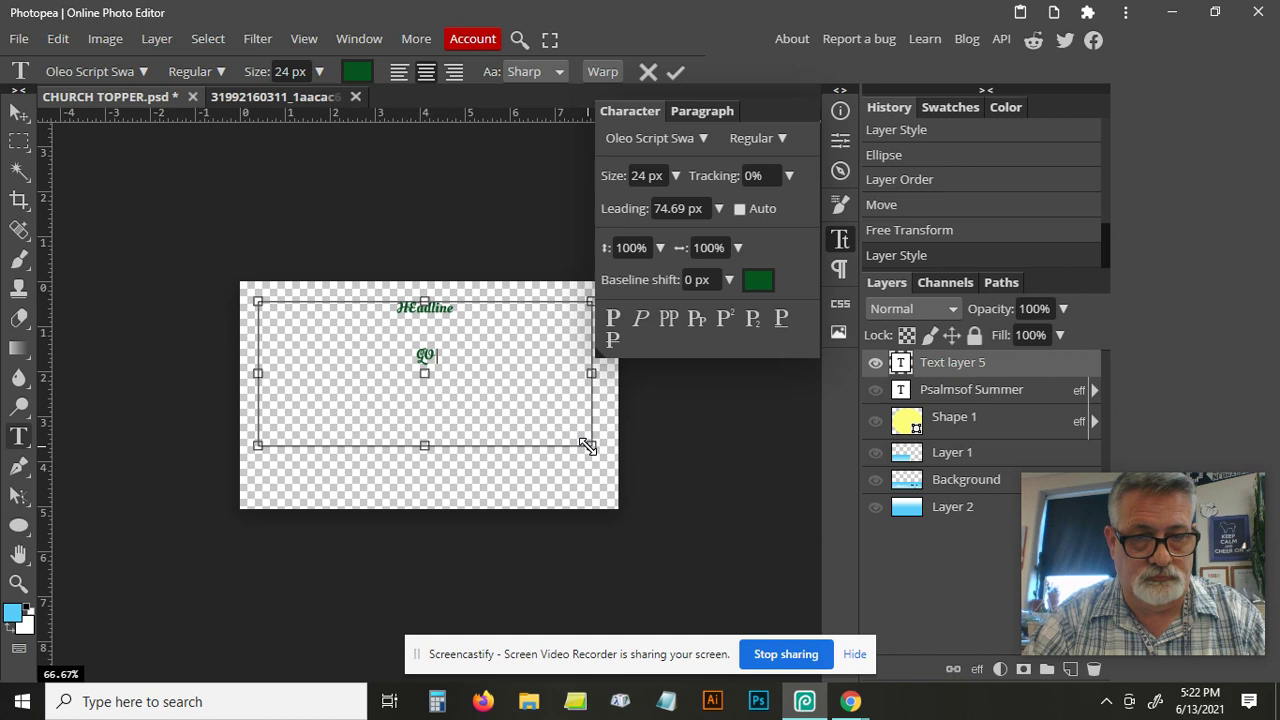
{"action": "type", "text": "o Y"}
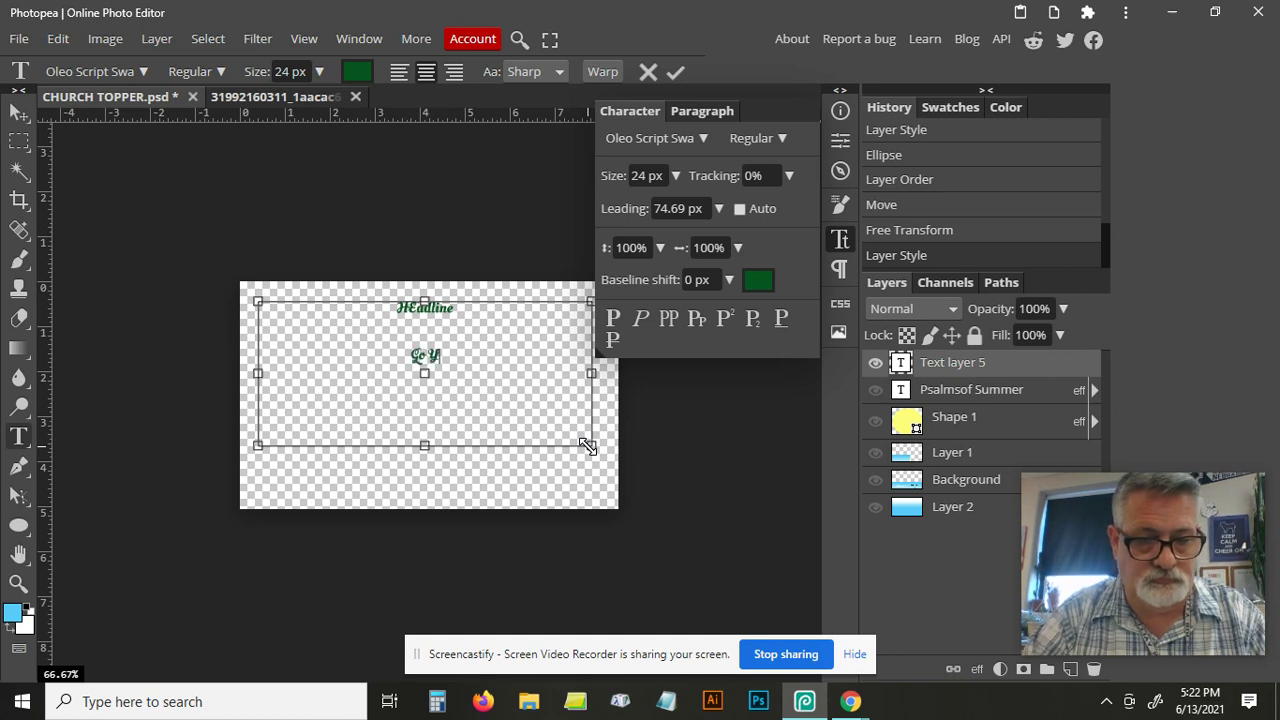
{"action": "type", "text": "ear"}
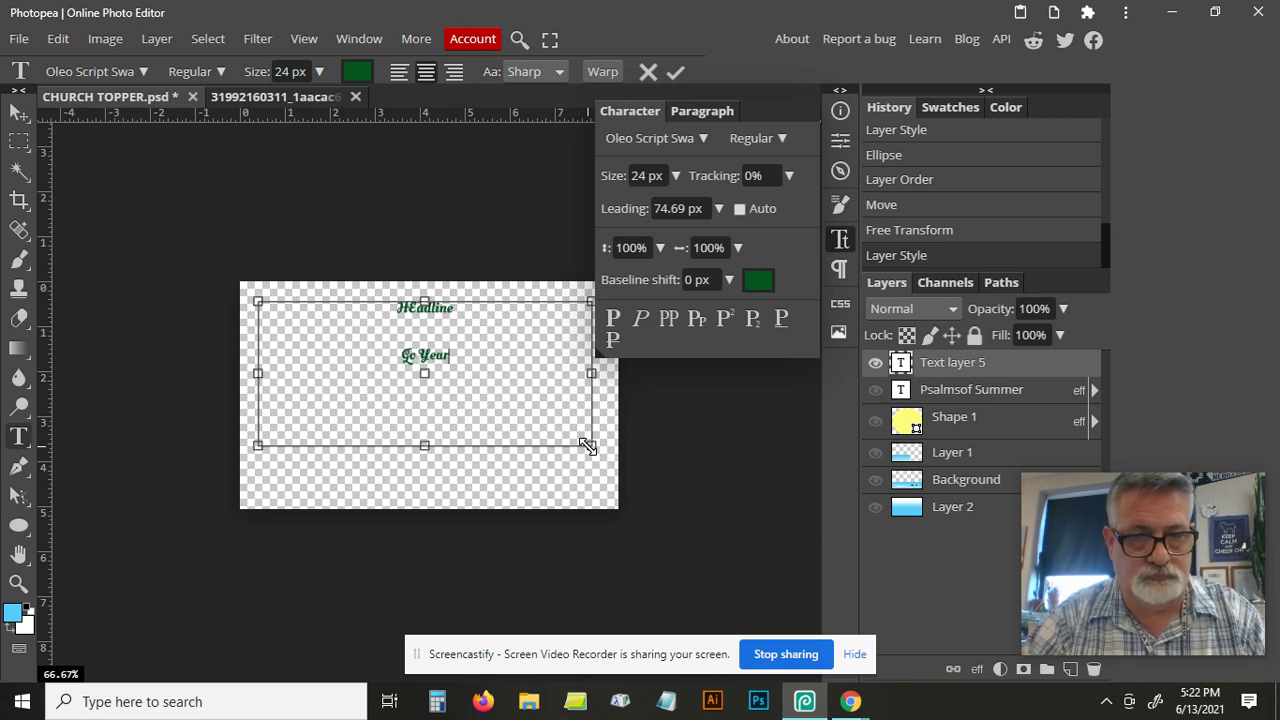
{"action": "type", "text": "bookers"}
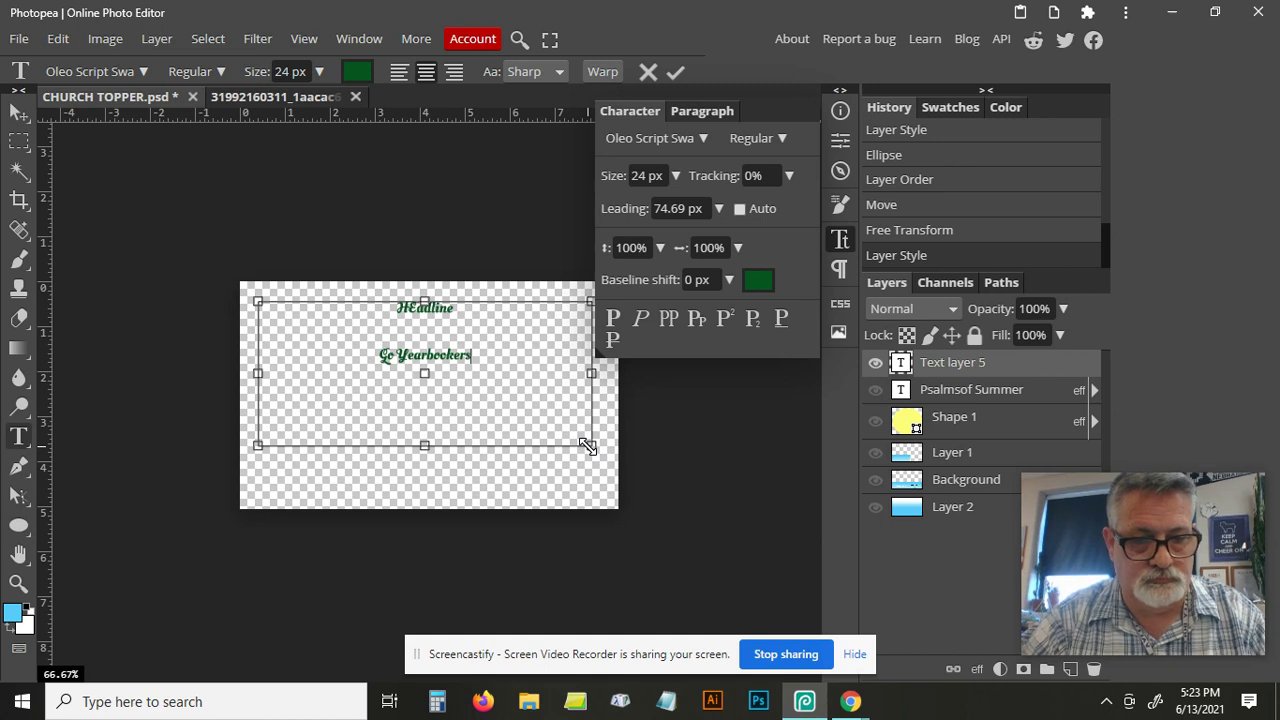
{"action": "type", "text": "!"}
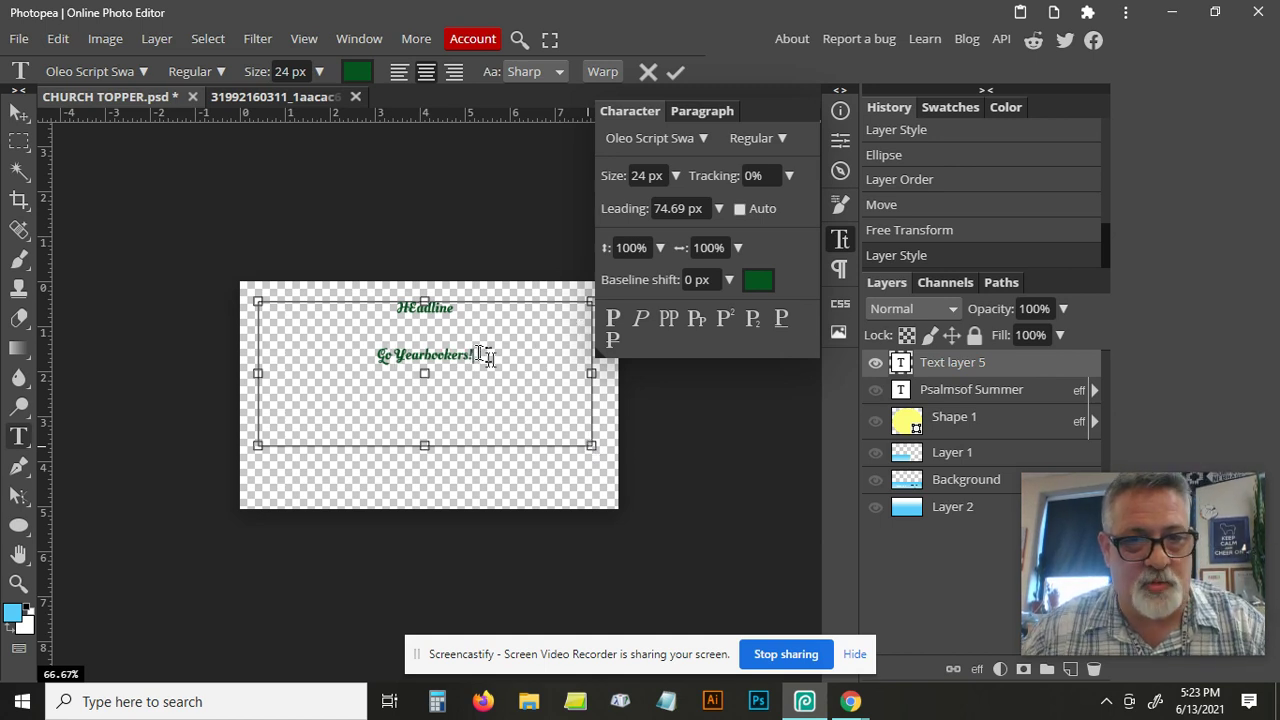
Select both headline lines and set their text colour to magenta ff00ff
{"action": "left_click_drag", "start_coordinate": [478, 356], "coordinate": [344, 291]}
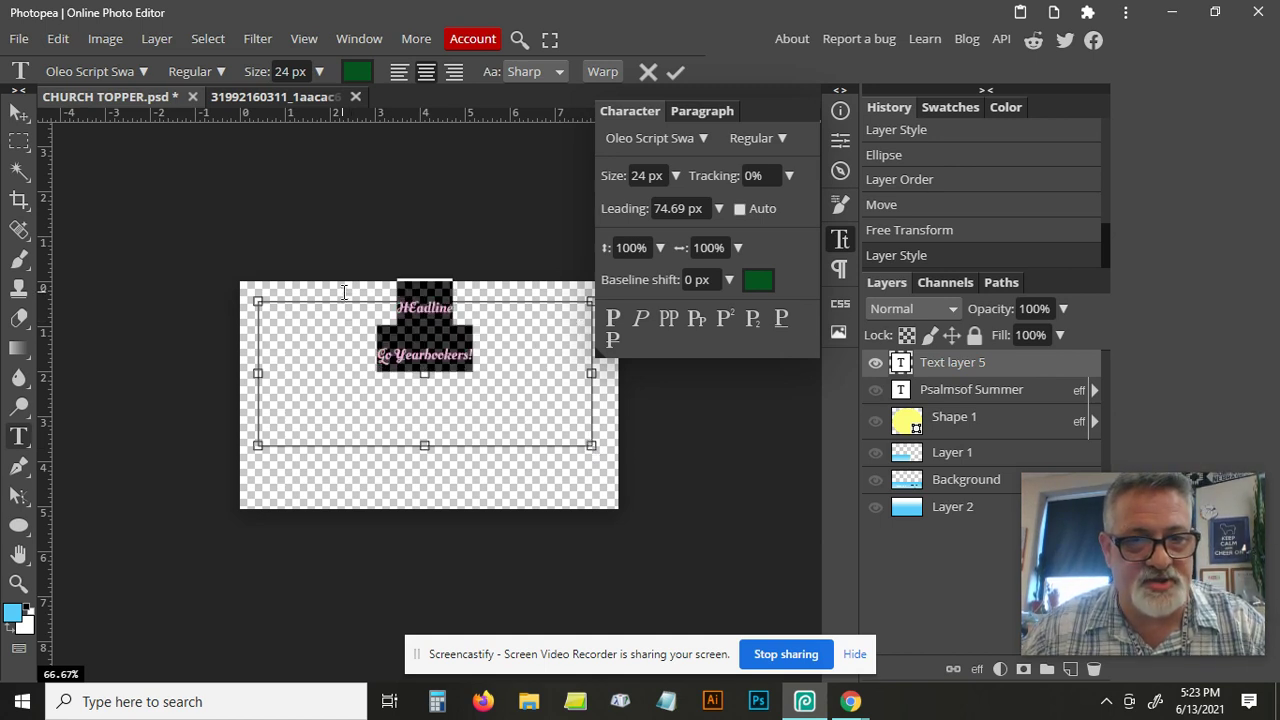
{"action": "left_click", "coordinate": [764, 284]}
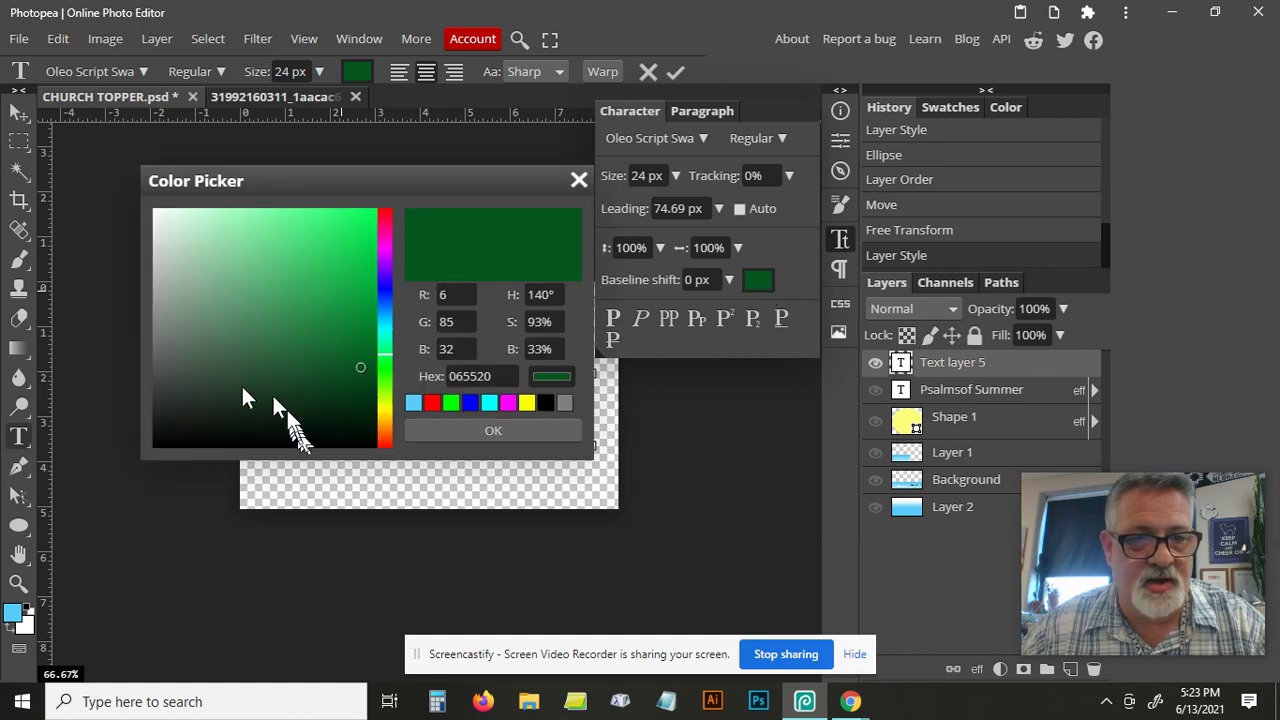
{"action": "left_click", "coordinate": [472, 406]}
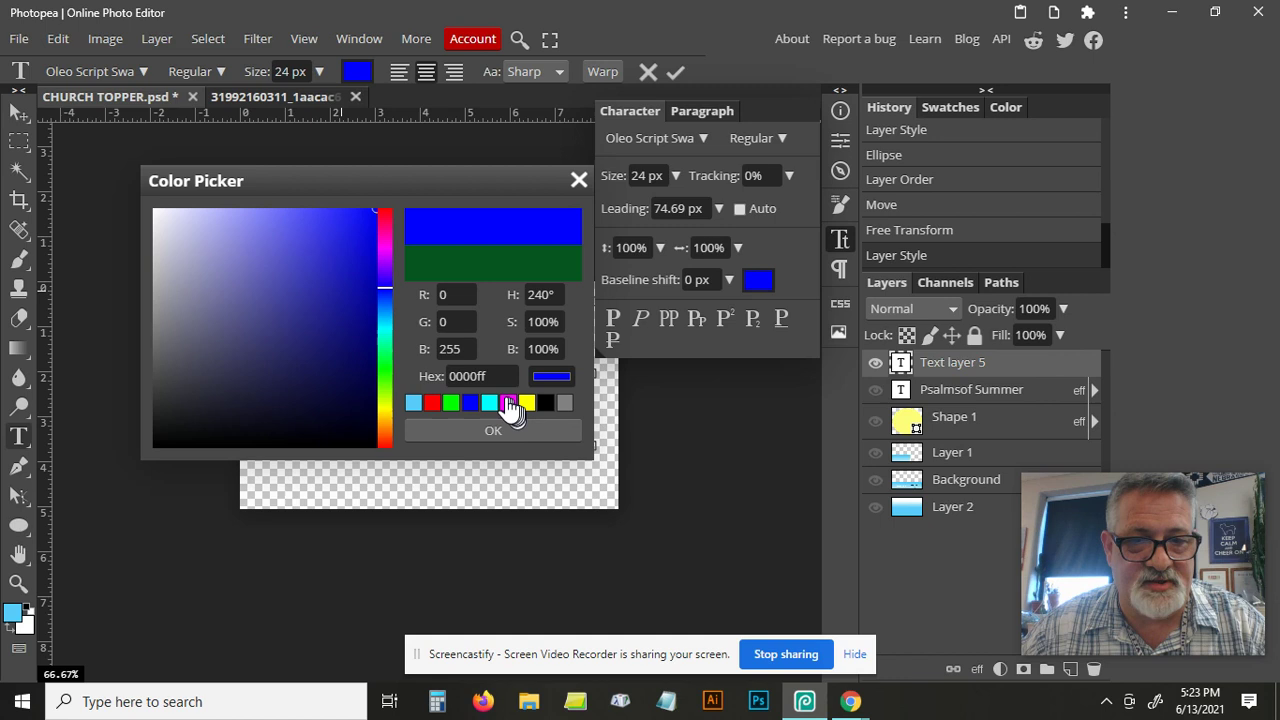
{"action": "left_click", "coordinate": [507, 403]}
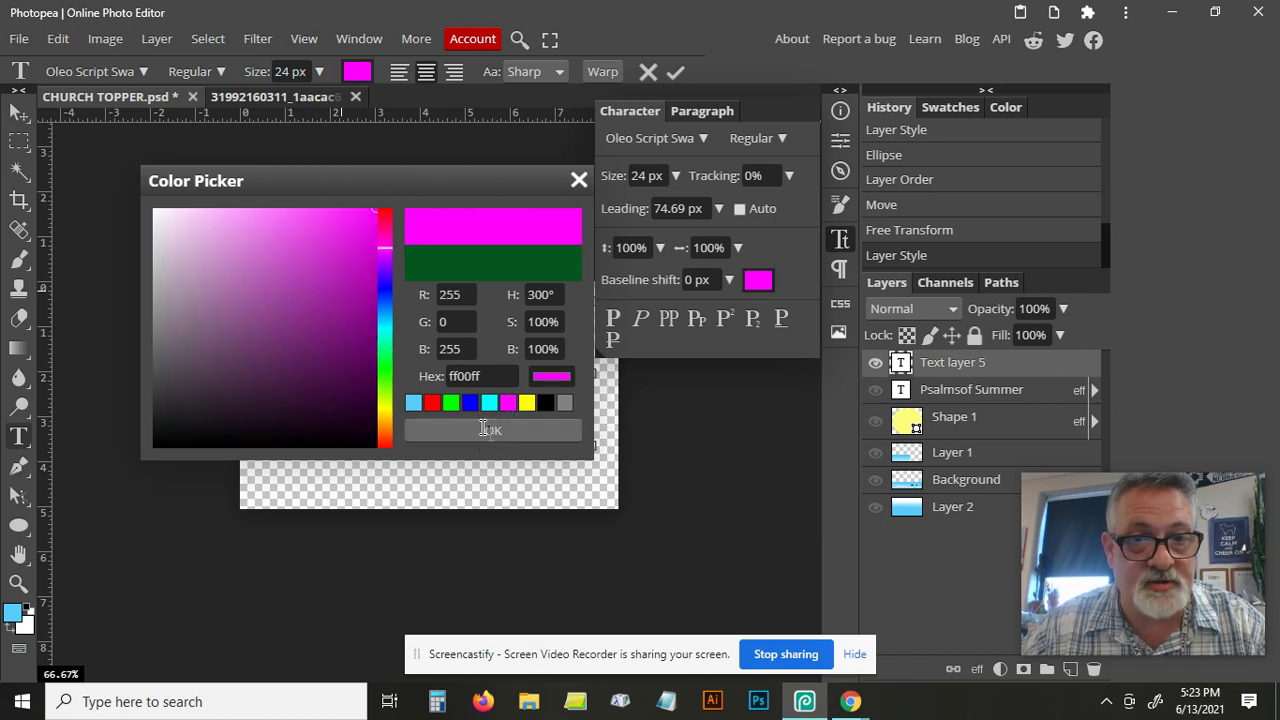
{"action": "left_click", "coordinate": [481, 431]}
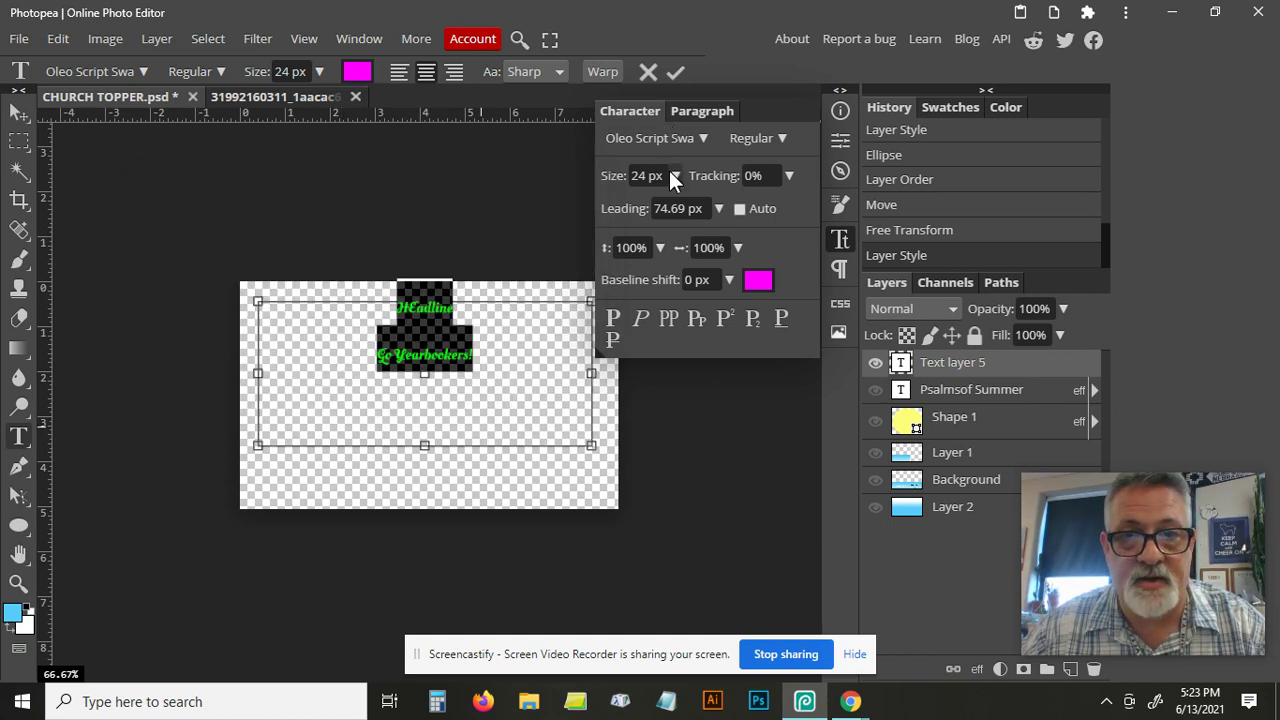
{"action": "left_click", "coordinate": [843, 242]}
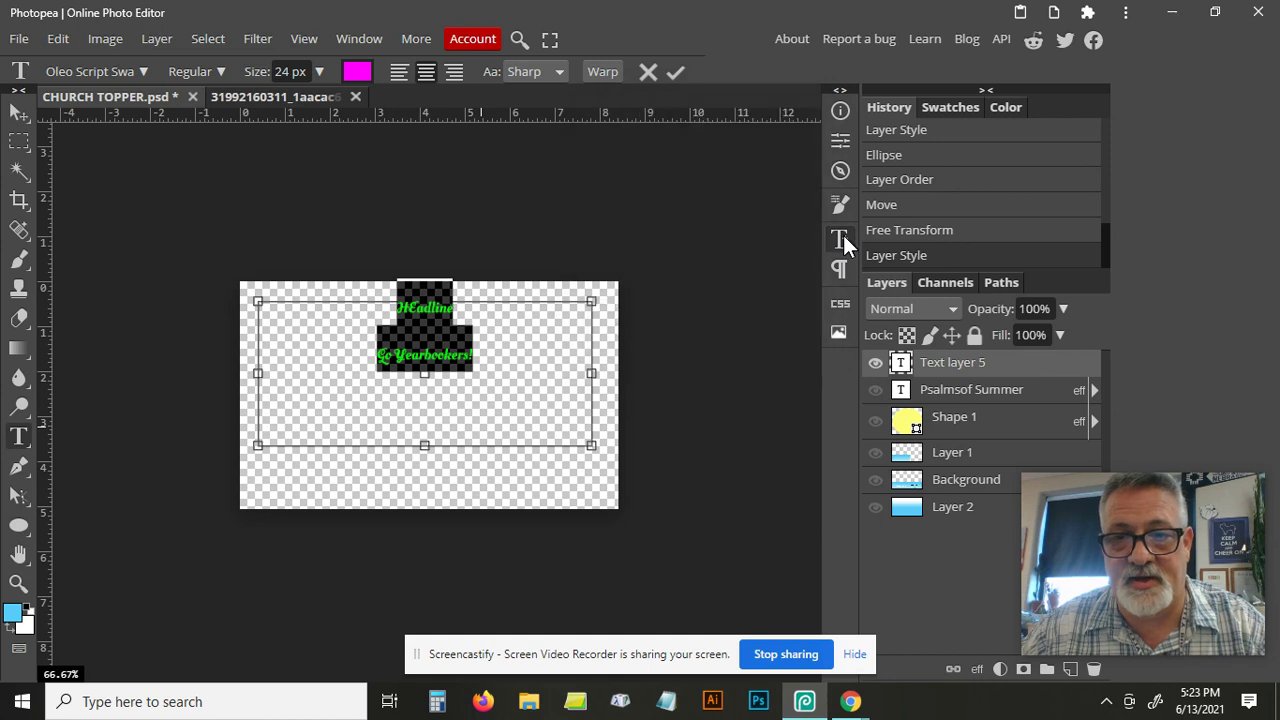
{"action": "left_click", "coordinate": [843, 242]}
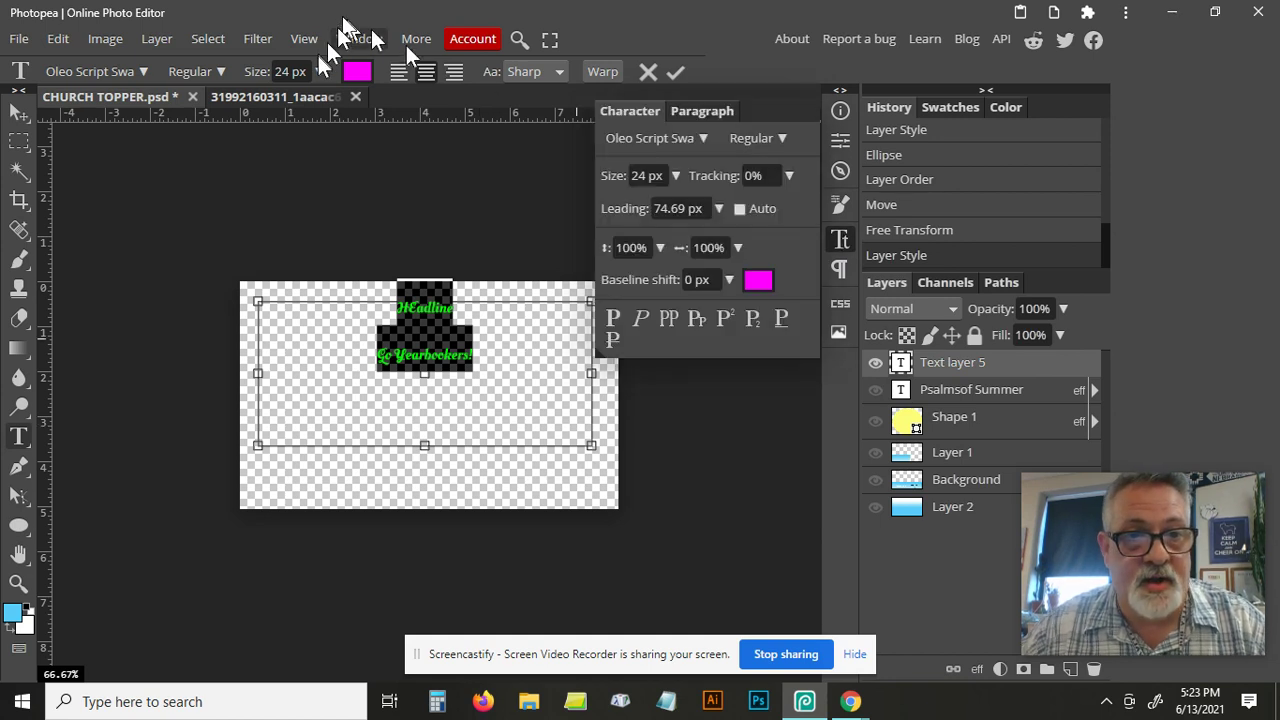
Apply the Old Stamper font to the headline text
{"action": "left_click", "coordinate": [141, 71]}
{"action": "left_click", "coordinate": [141, 71]}
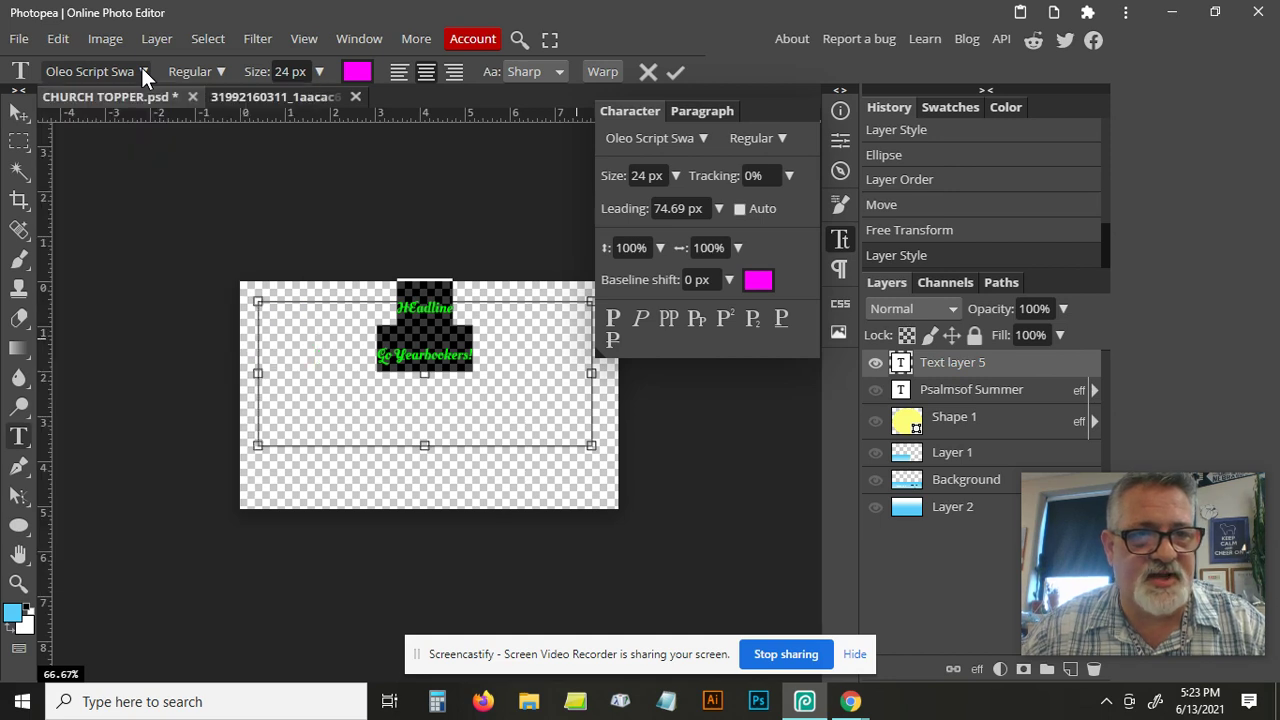
{"action": "left_click", "coordinate": [141, 69]}
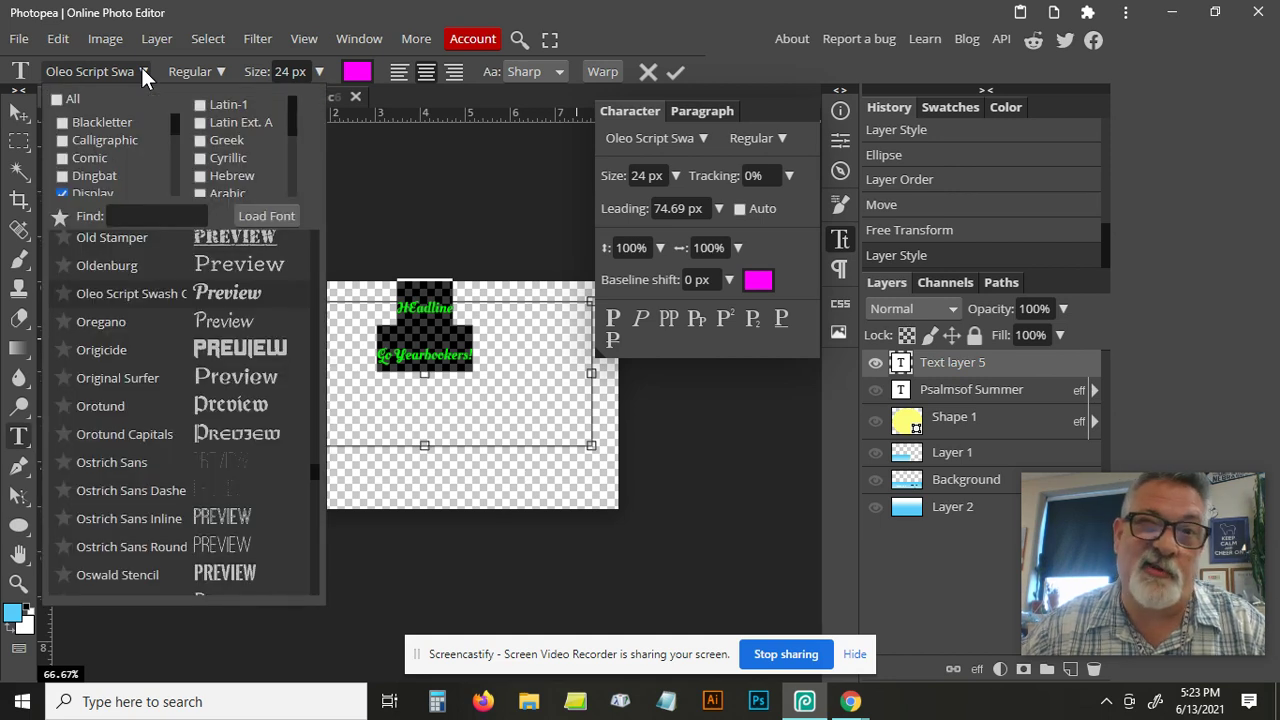
{"action": "left_click", "coordinate": [241, 240]}
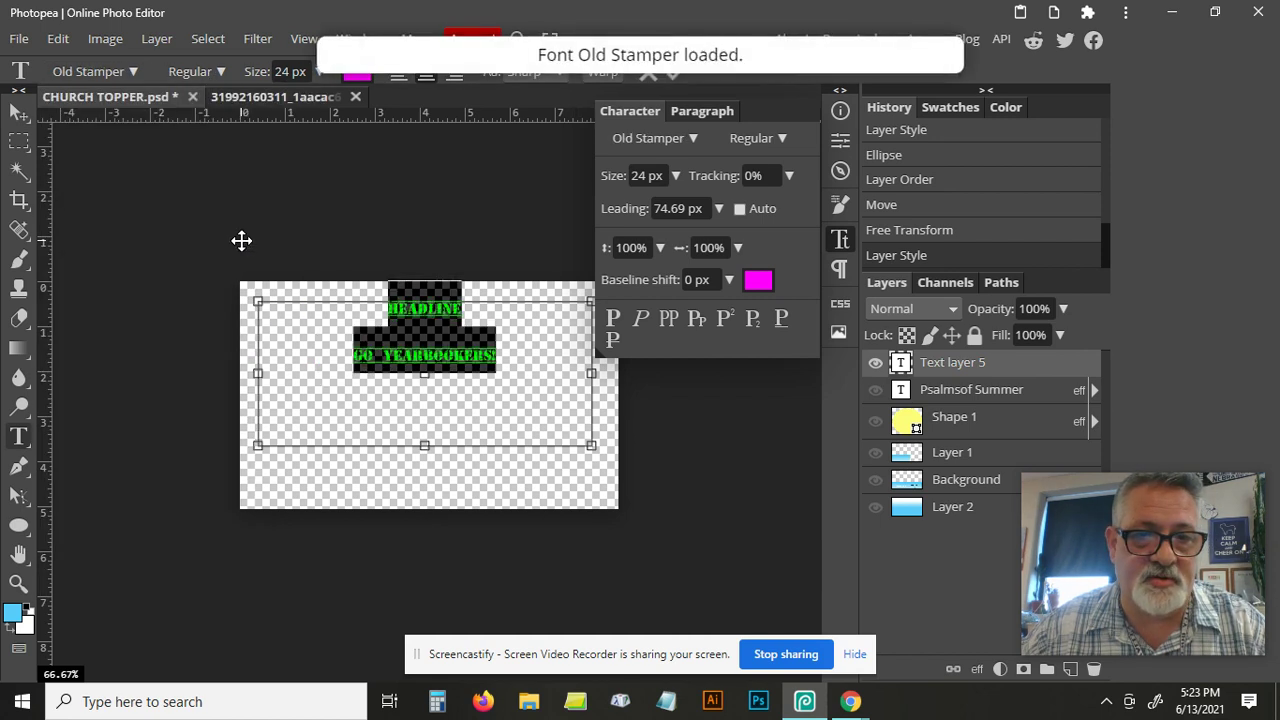
{"action": "left_click", "coordinate": [676, 176]}
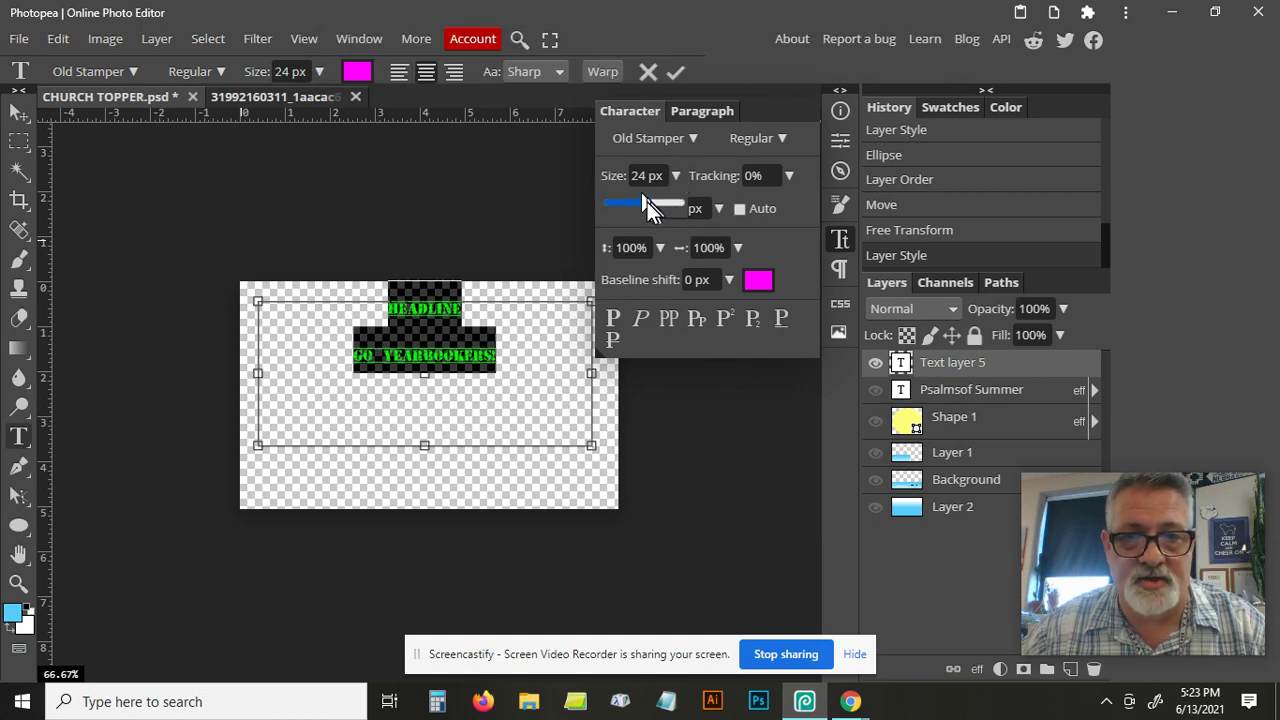
Enlarge the headline to 71 px and deselect it to reveal the magenta lines
{"action": "left_click_drag", "start_coordinate": [647, 202], "coordinate": [658, 203]}
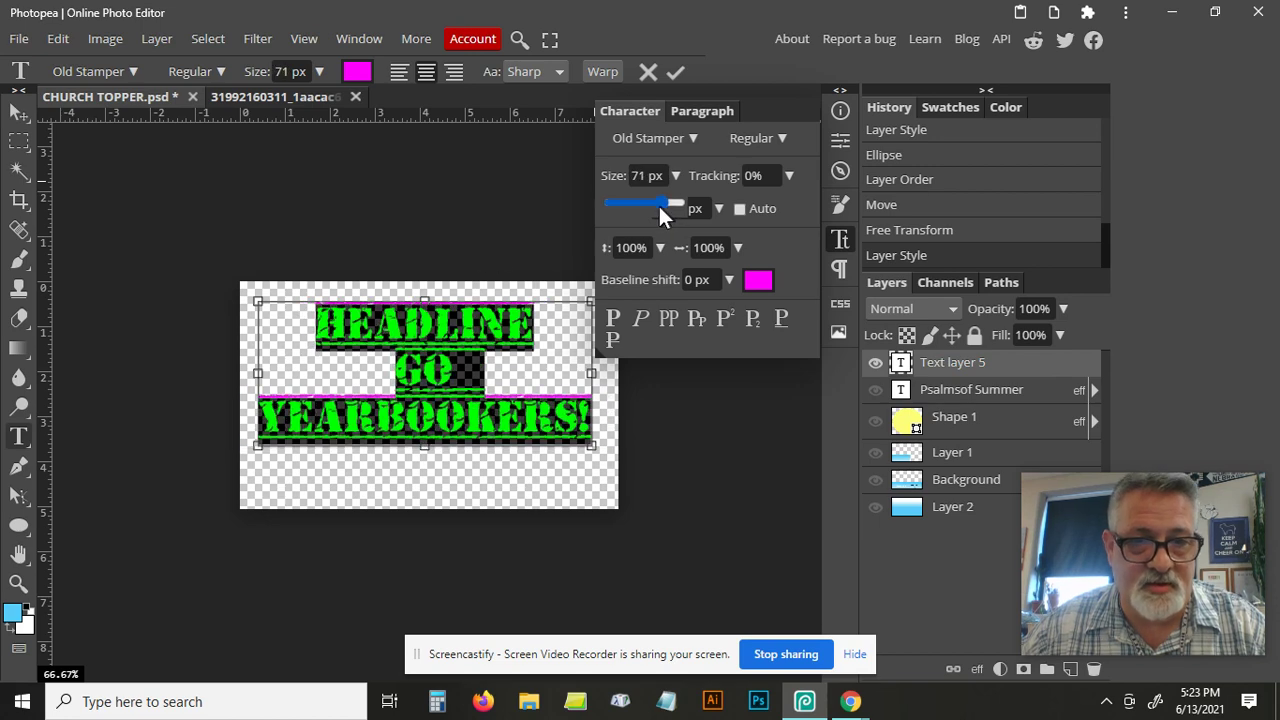
{"action": "left_click", "coordinate": [430, 403]}
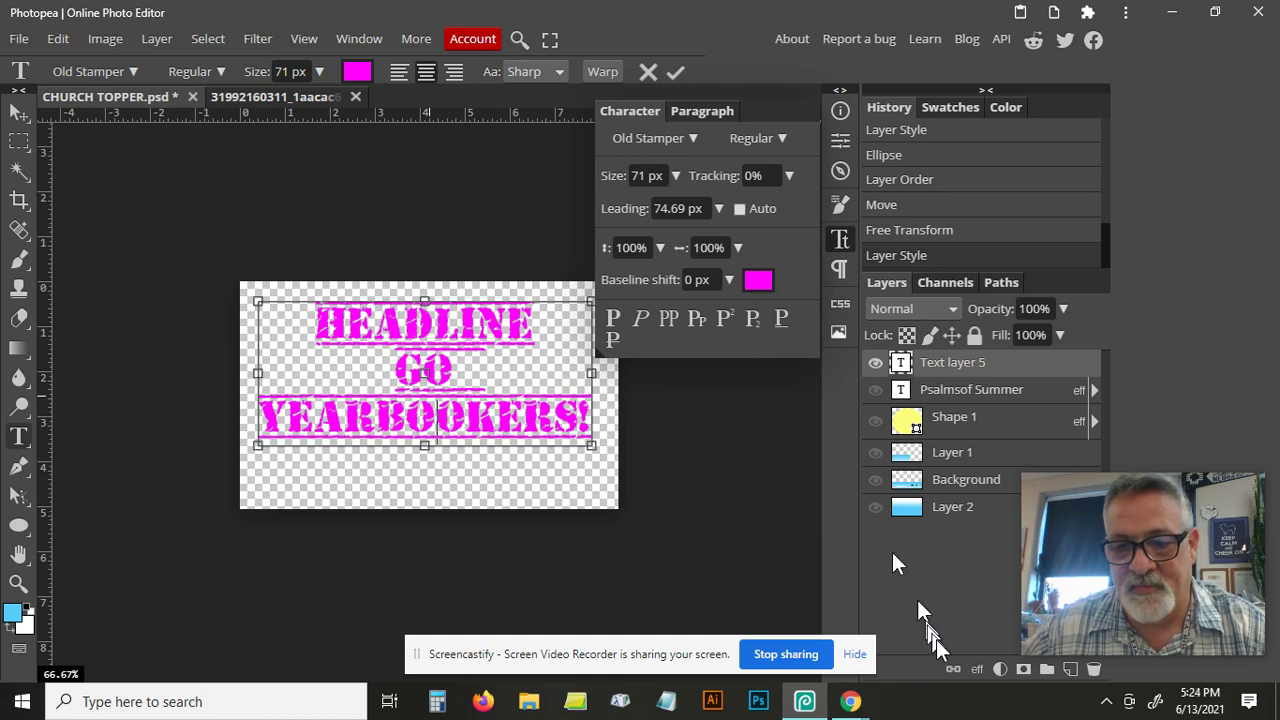
{"action": "left_click", "coordinate": [978, 669]}
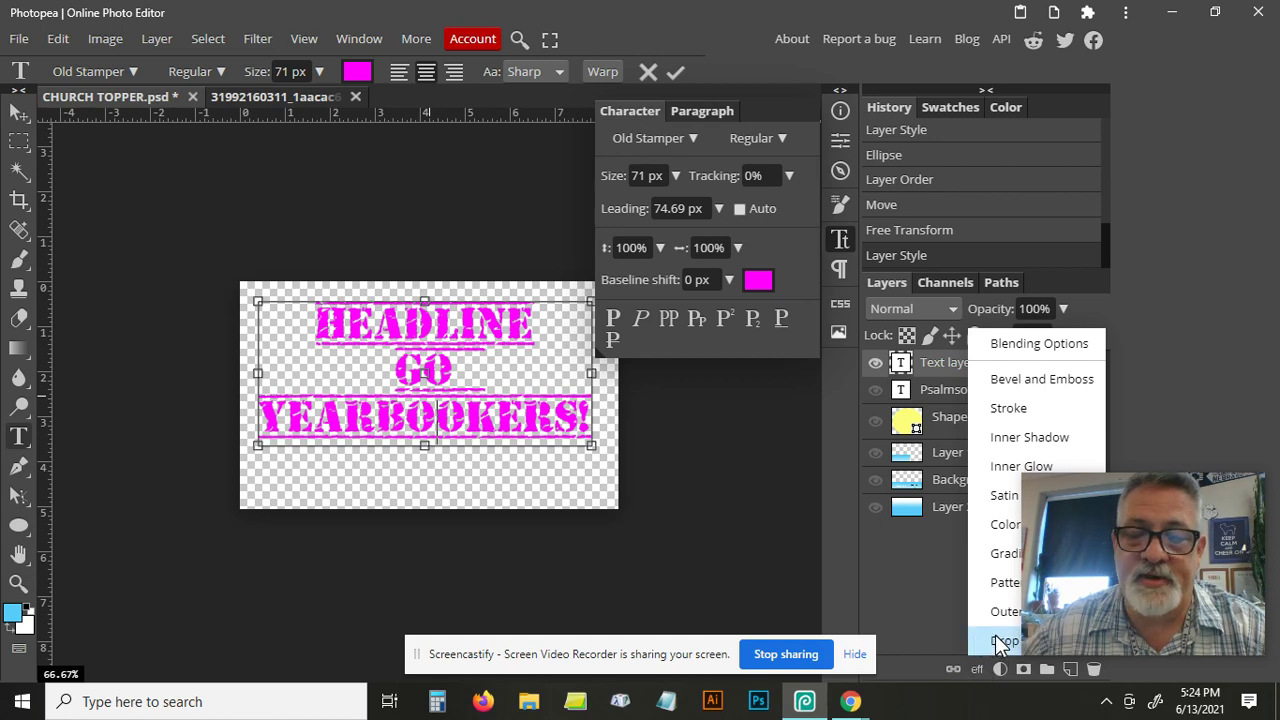
{"action": "left_click", "coordinate": [1003, 641]}
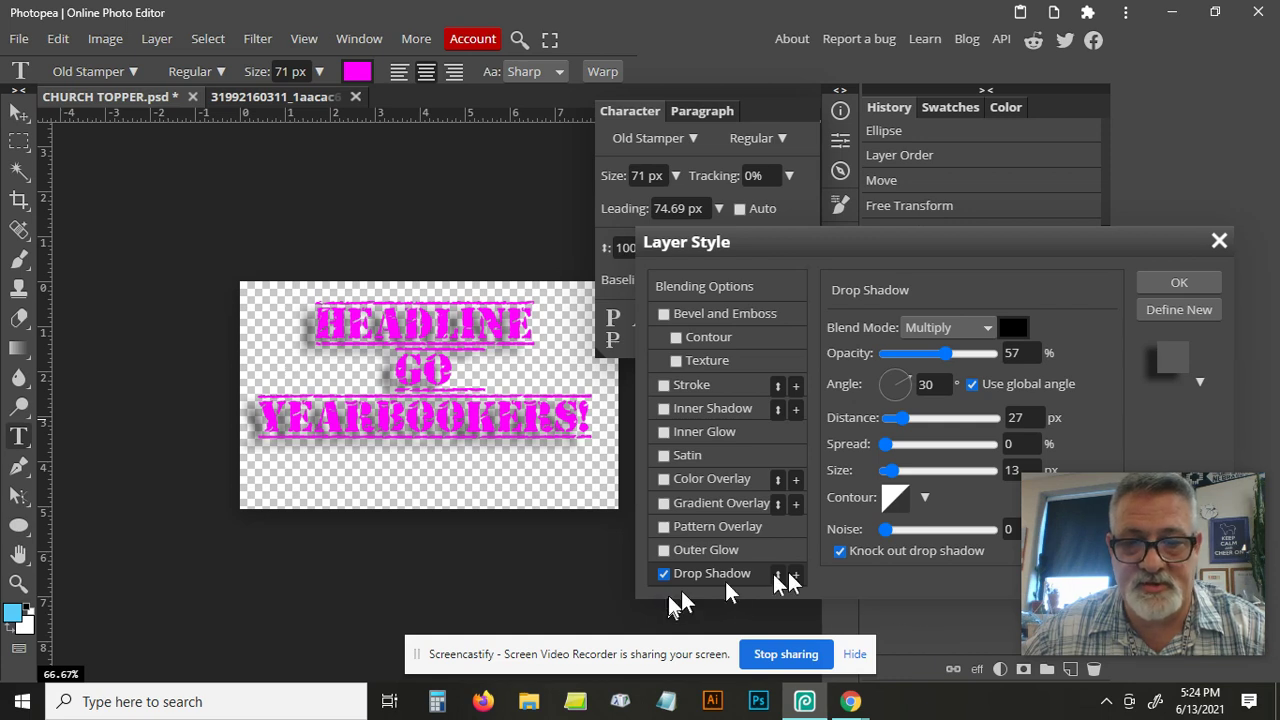
{"action": "left_click_drag", "start_coordinate": [903, 421], "coordinate": [895, 424]}
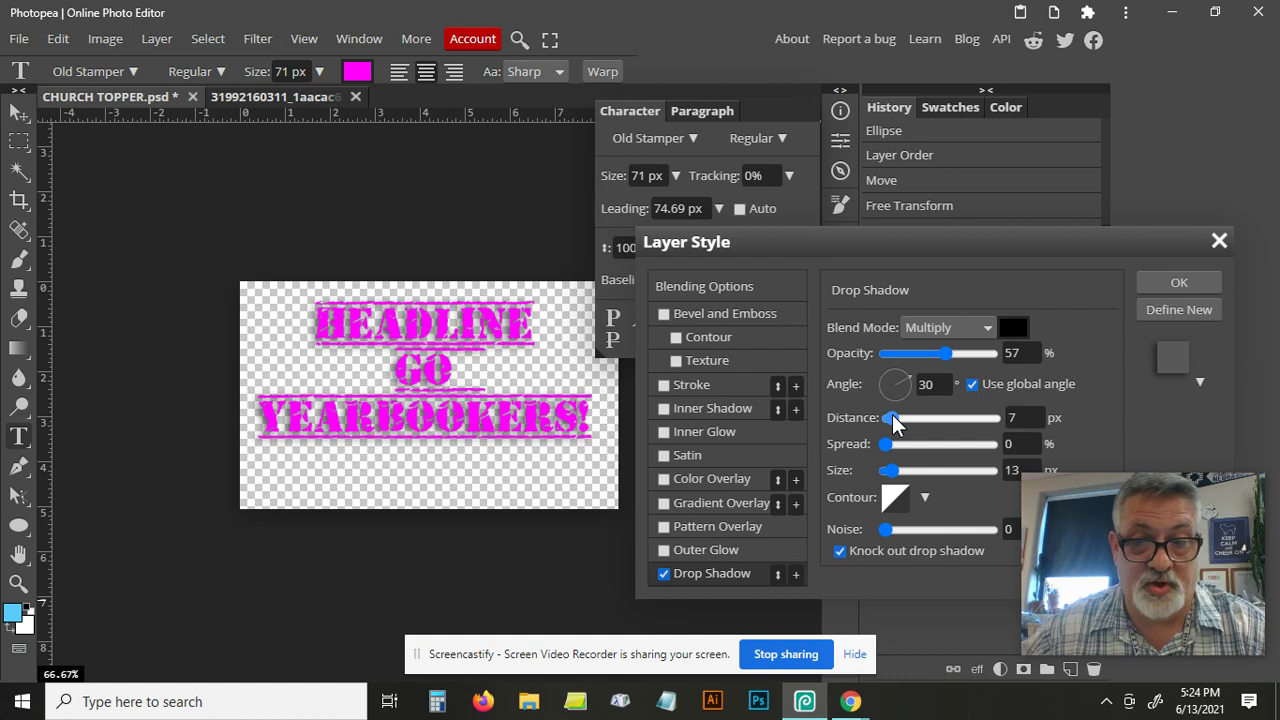
{"action": "left_click", "coordinate": [663, 573]}
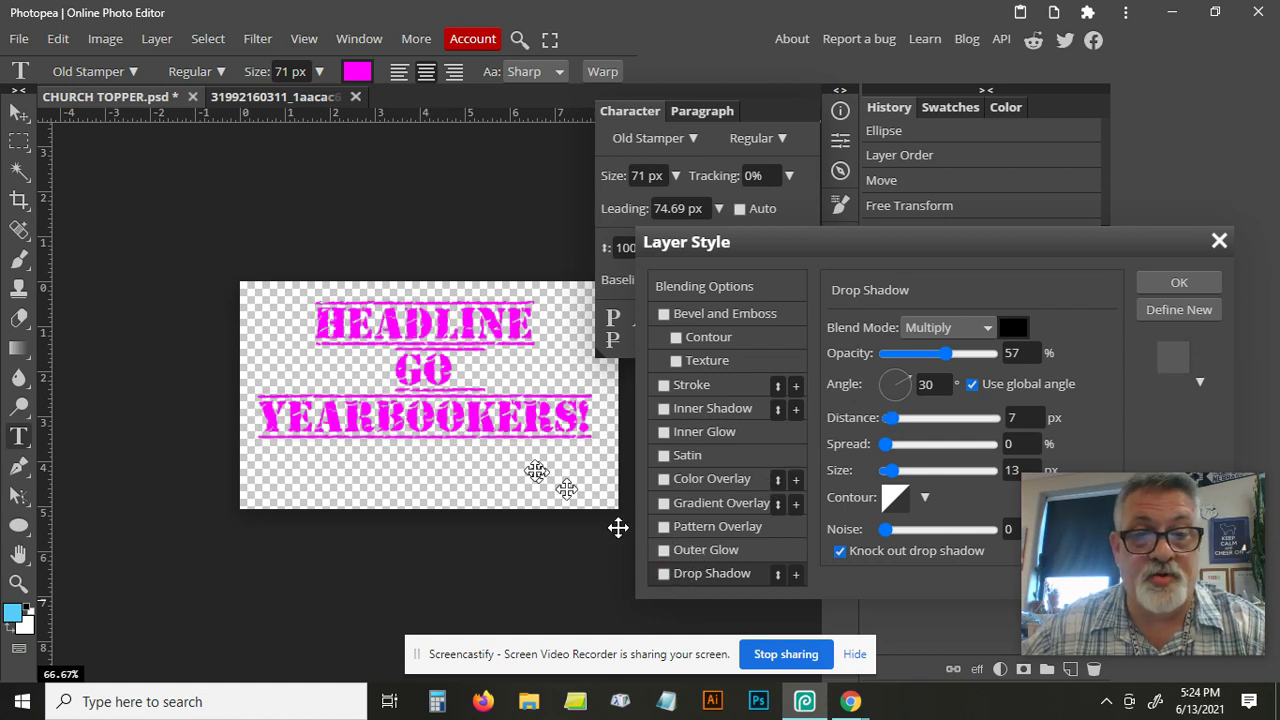
{"action": "left_click", "coordinate": [1219, 242]}
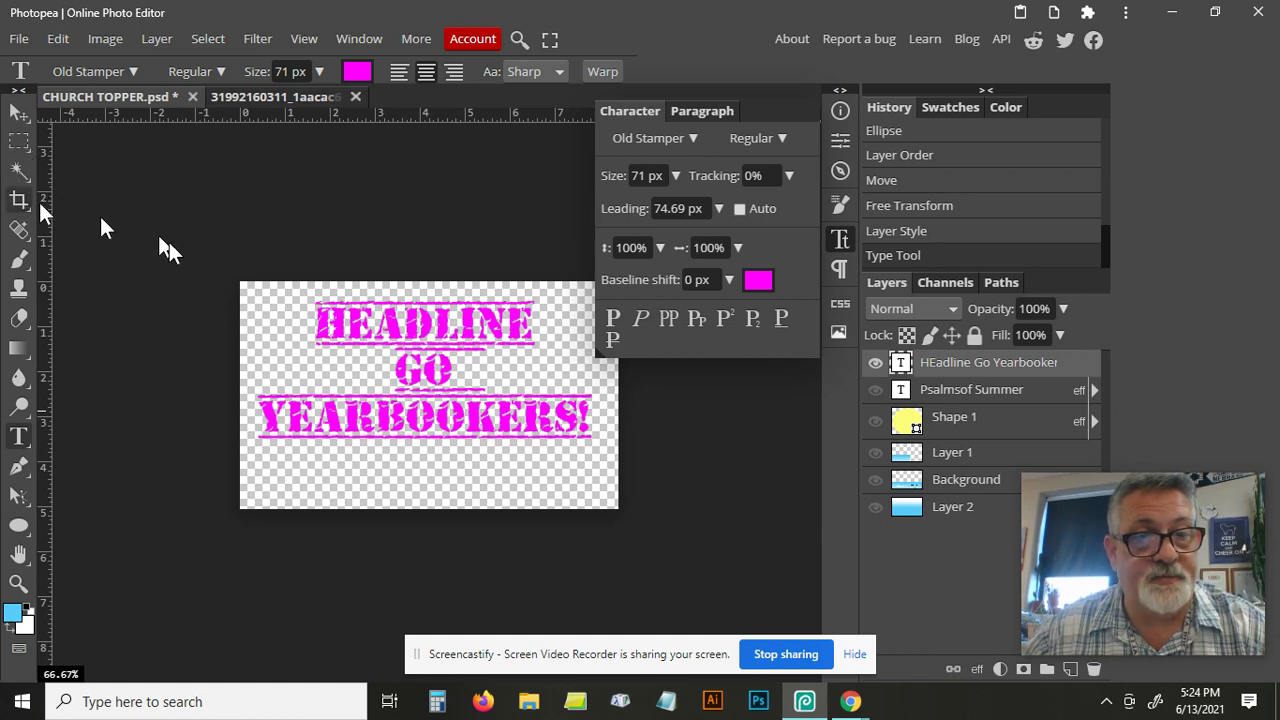
Crop the canvas to a narrow box around the text, trimming its top and bottom edges
{"action": "key", "text": "c"}
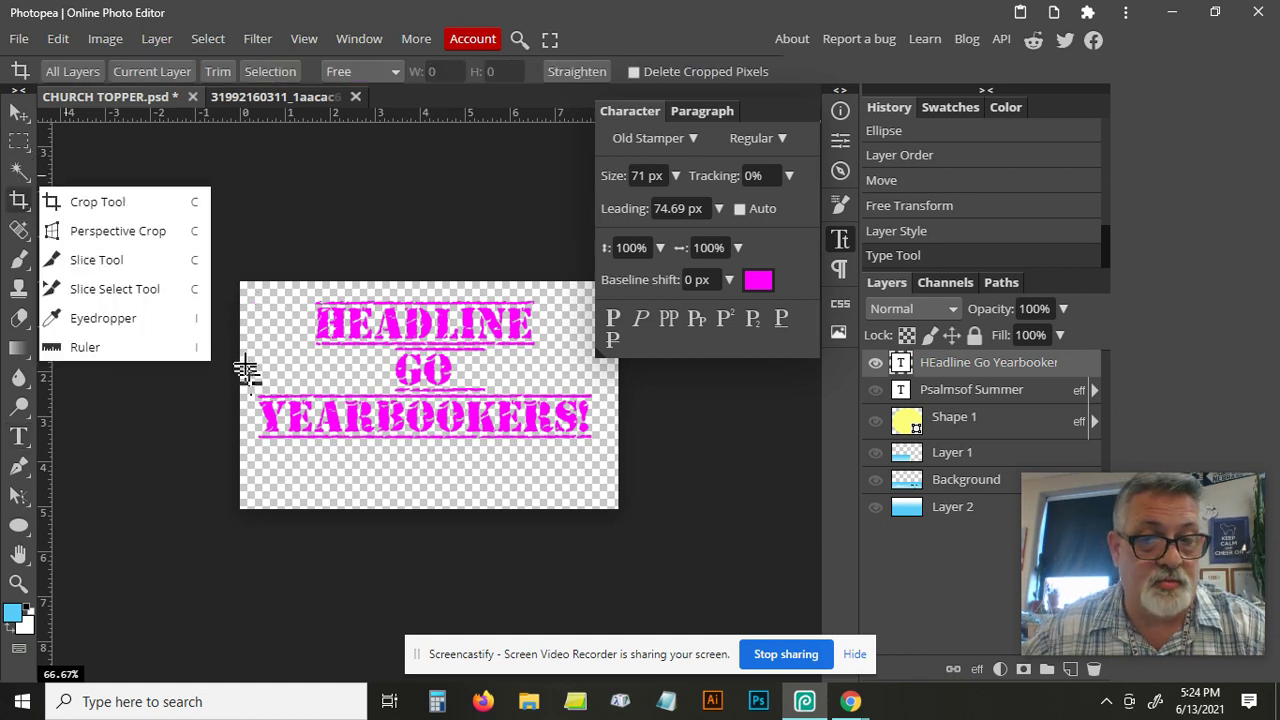
{"action": "left_click_drag", "start_coordinate": [241, 349], "coordinate": [620, 450]}
{"action": "left_click_drag", "start_coordinate": [428, 353], "coordinate": [428, 345]}
{"action": "left_click_drag", "start_coordinate": [428, 451], "coordinate": [426, 446]}
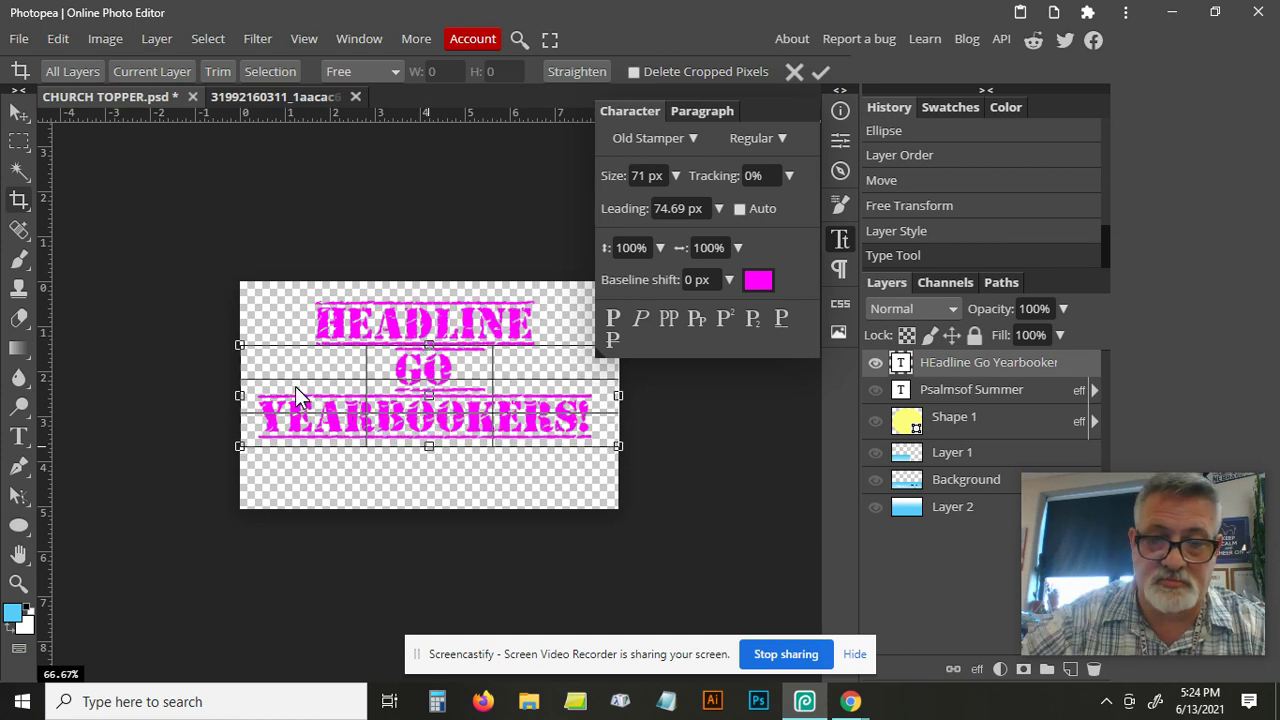
{"action": "key", "text": "Return"}
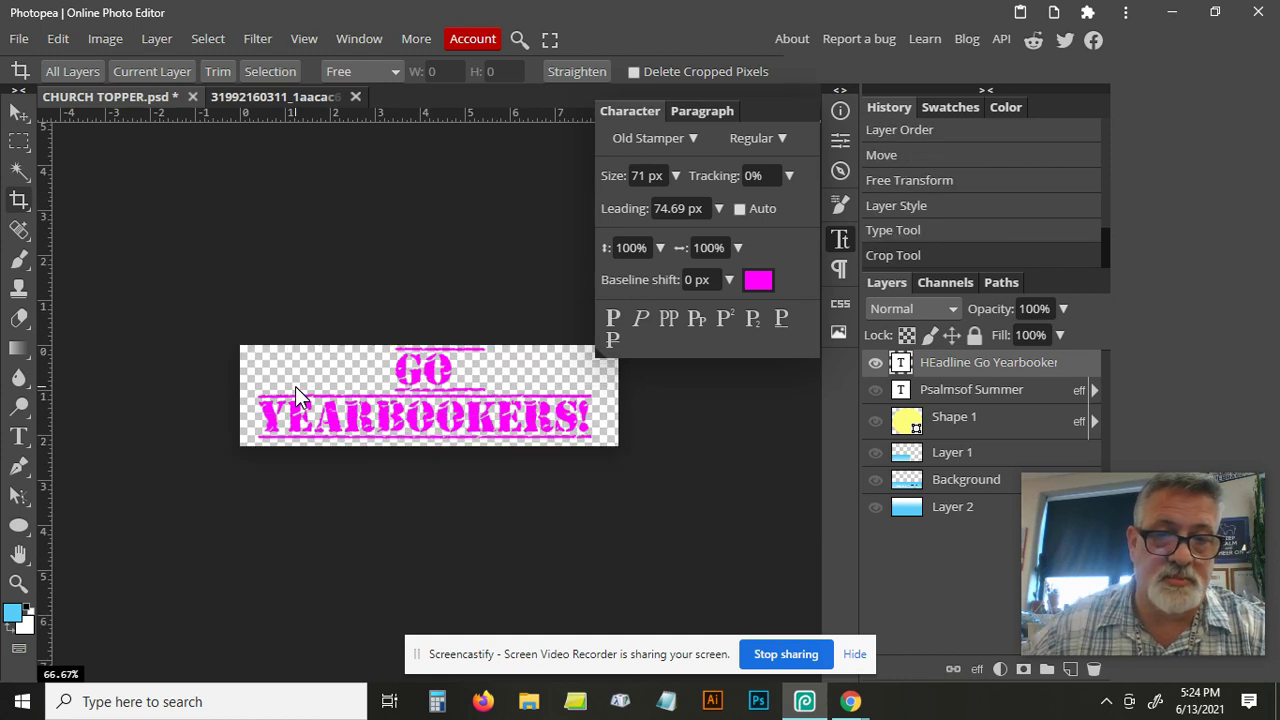
Export as PNG to bring up Save for web, previewing 606×162 px at 100% quality
{"action": "left_click", "coordinate": [19, 40]}
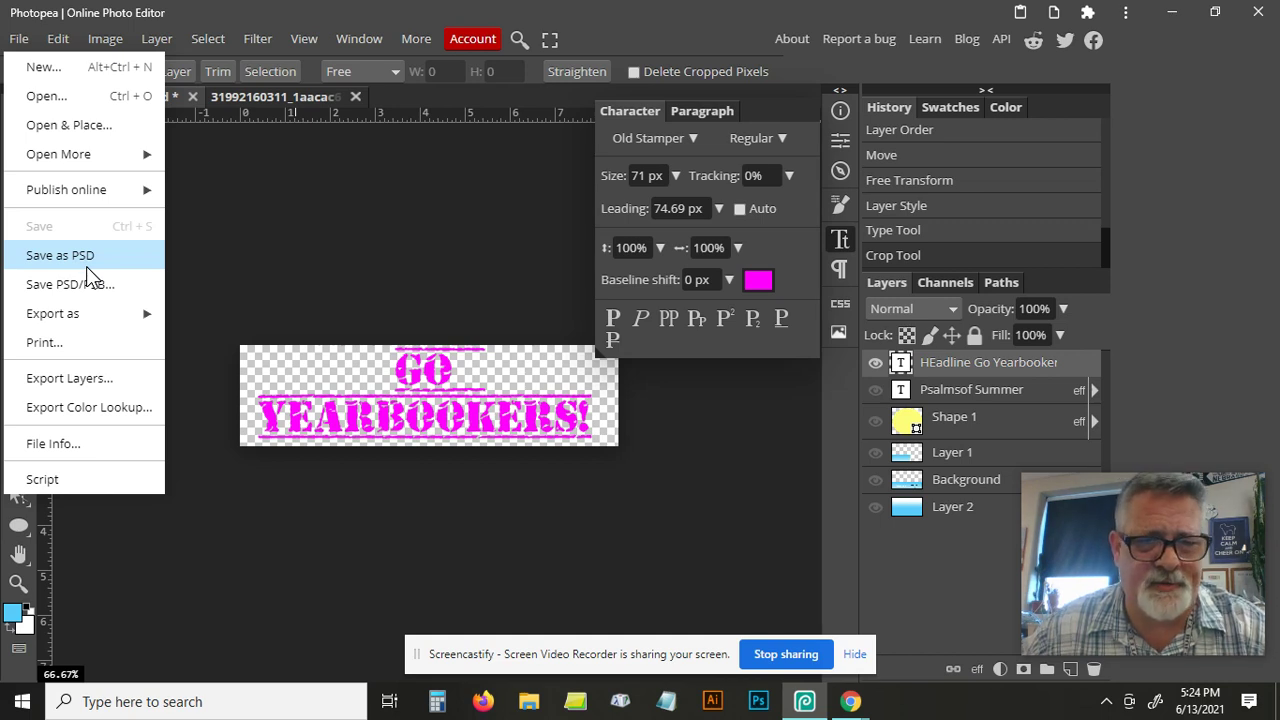
{"action": "mouse_move", "coordinate": [88, 320]}
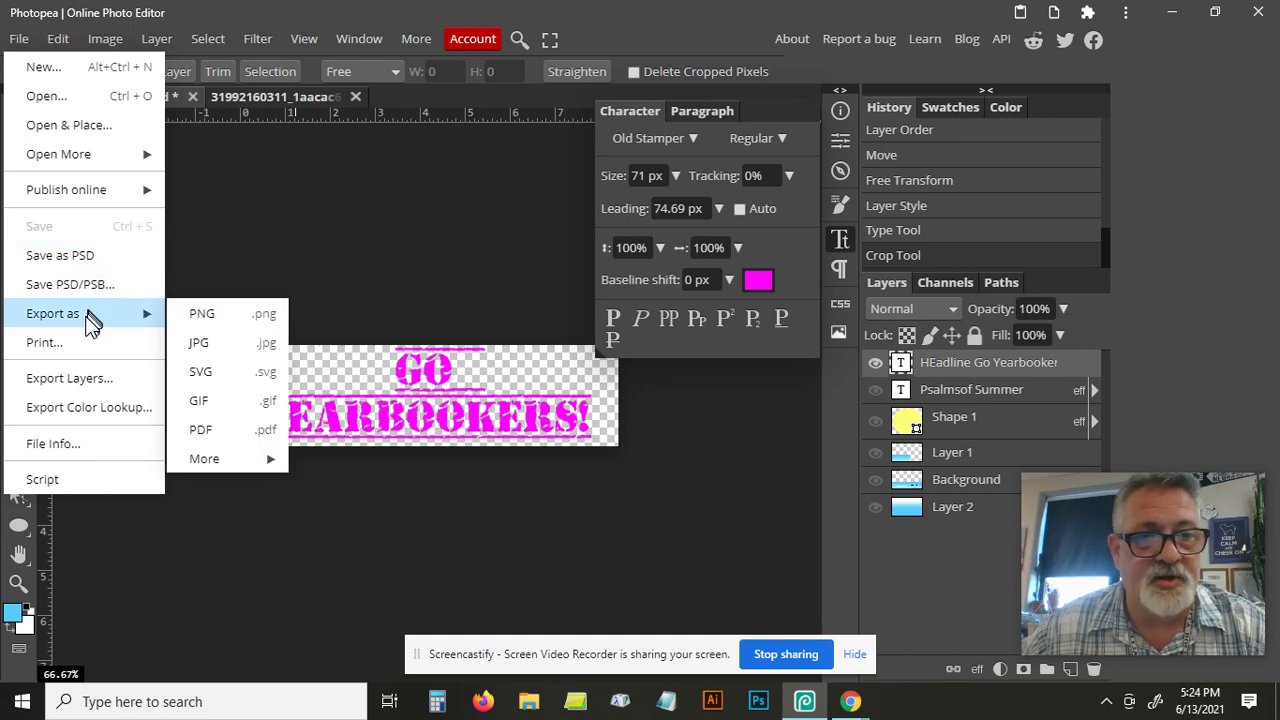
{"action": "left_click", "coordinate": [206, 315]}
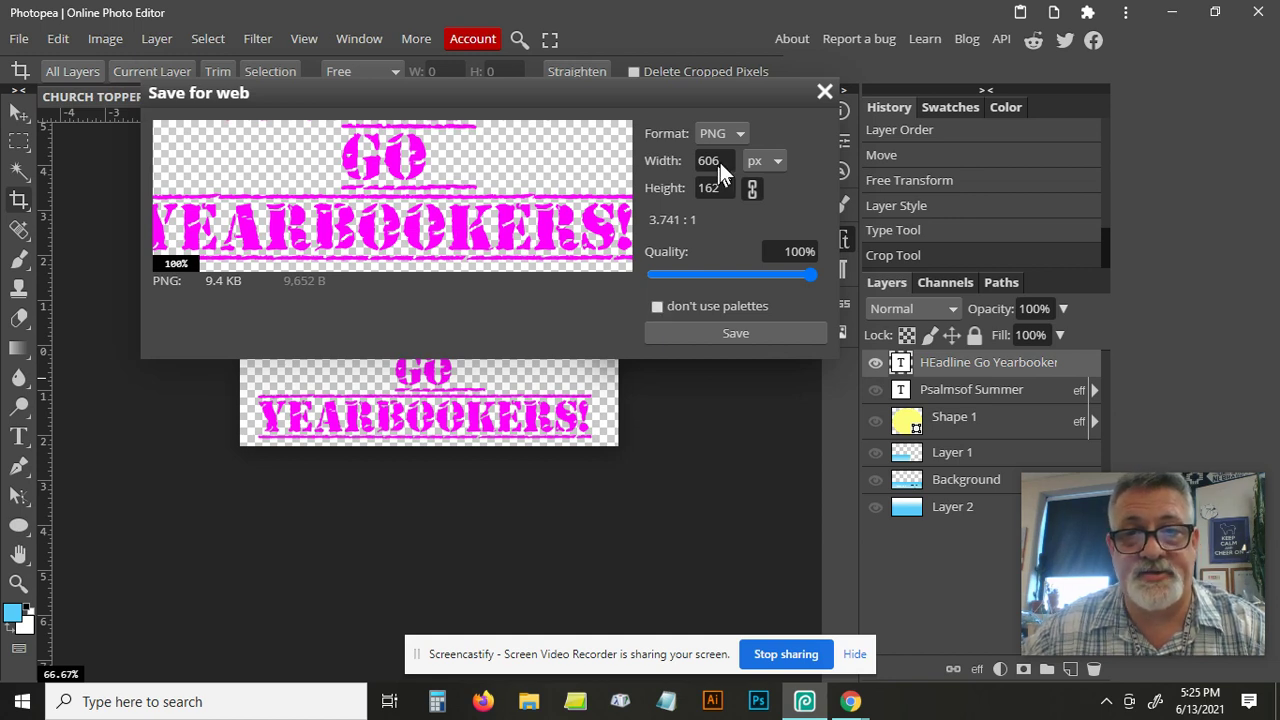
Switch the export size unit to inches (8.42 × 2.25 in) and save the PNG
{"action": "left_click", "coordinate": [772, 157]}
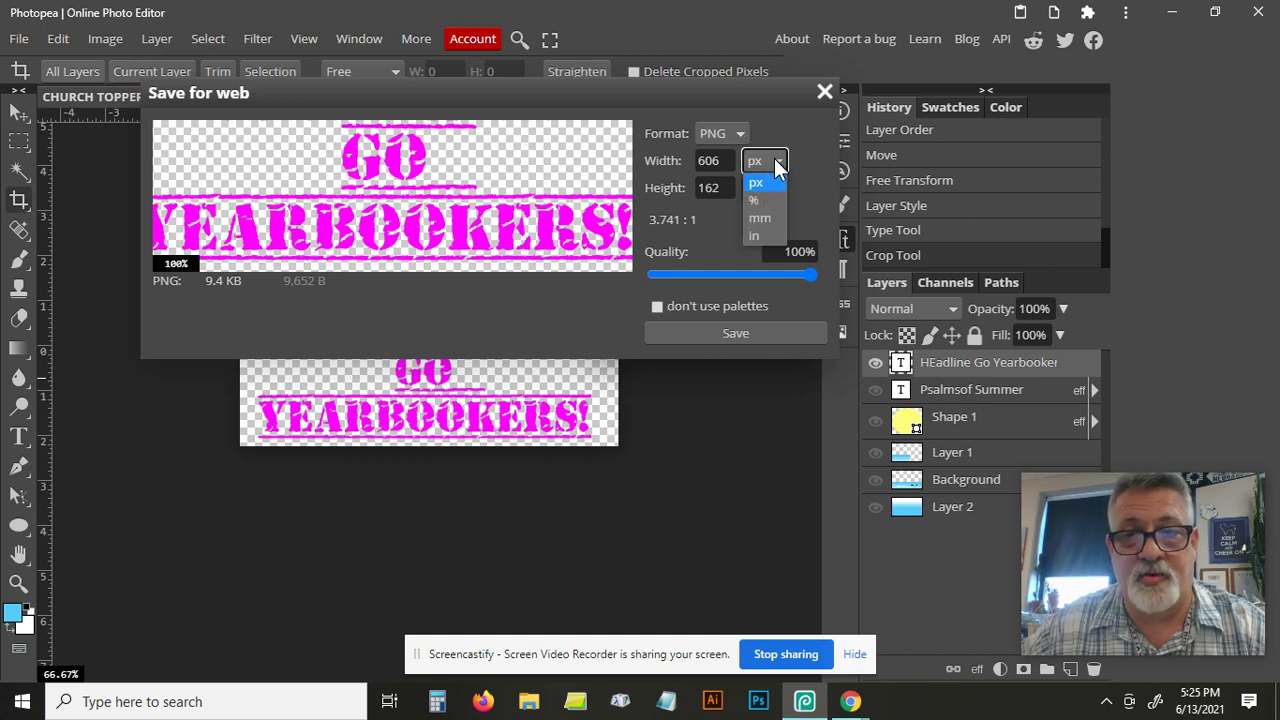
{"action": "left_click", "coordinate": [758, 231]}
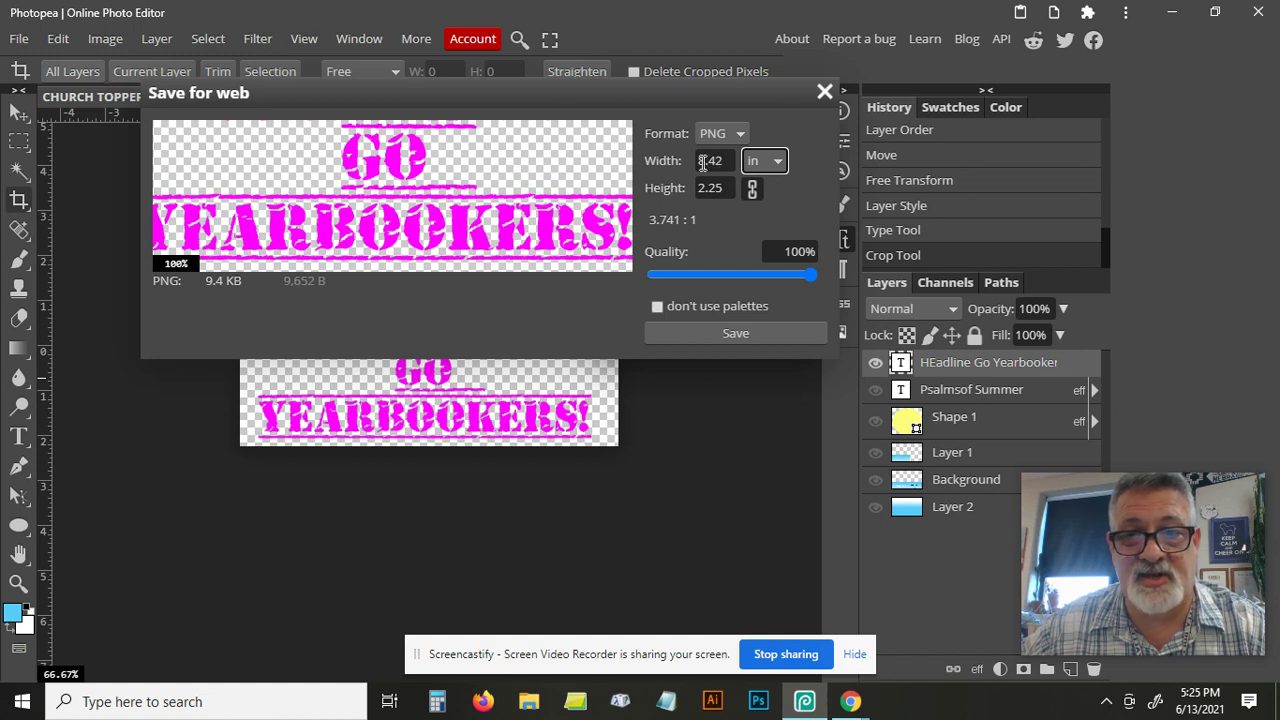
{"action": "left_click", "coordinate": [779, 161]}
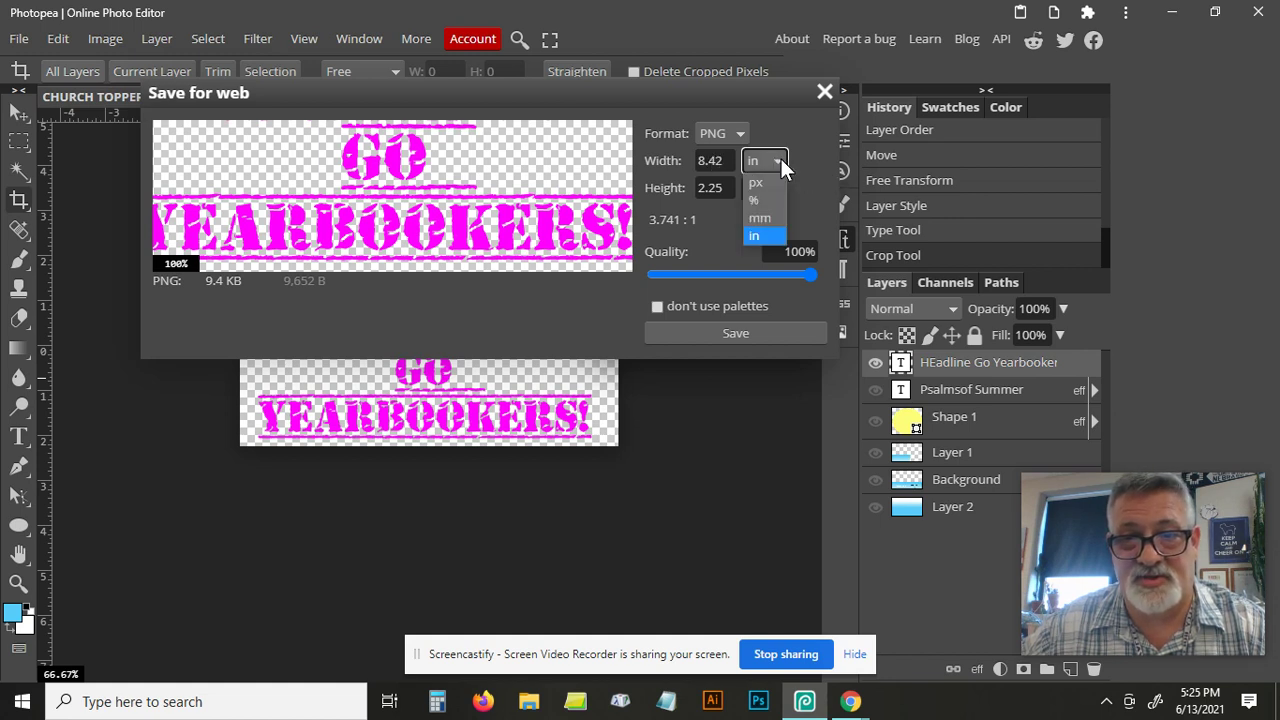
{"action": "left_click", "coordinate": [780, 158]}
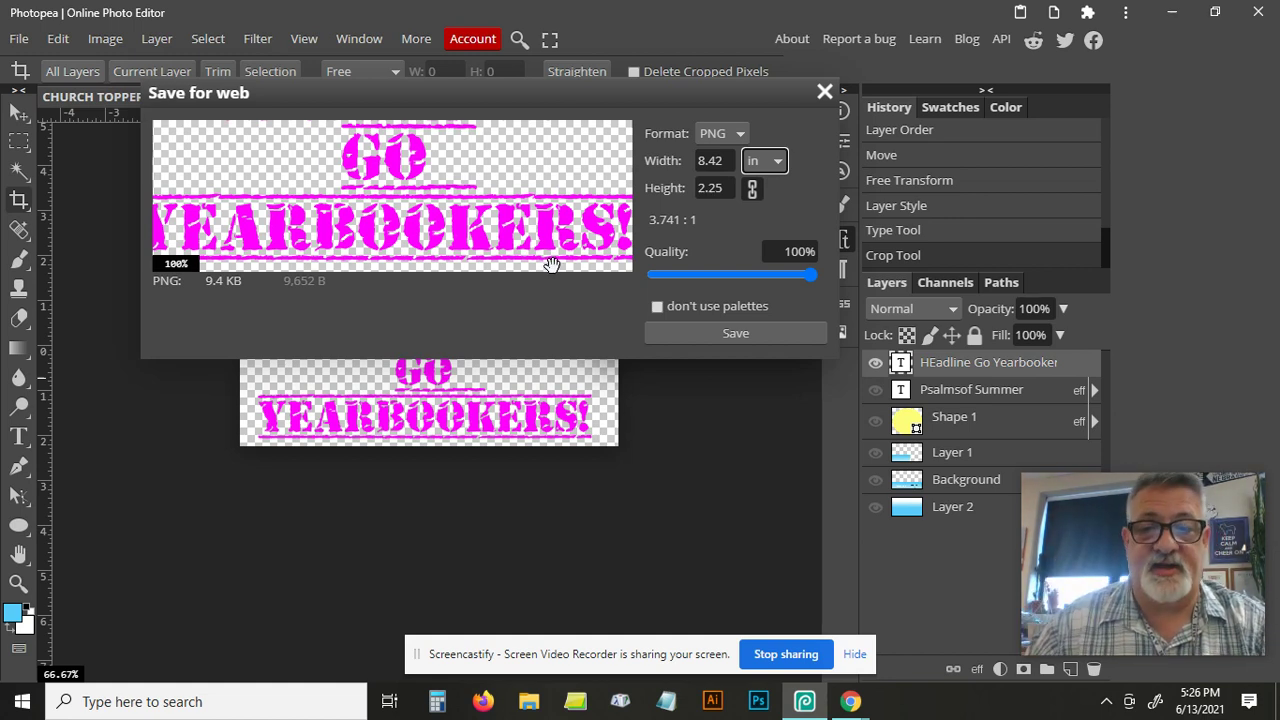
{"action": "left_click", "coordinate": [739, 331]}
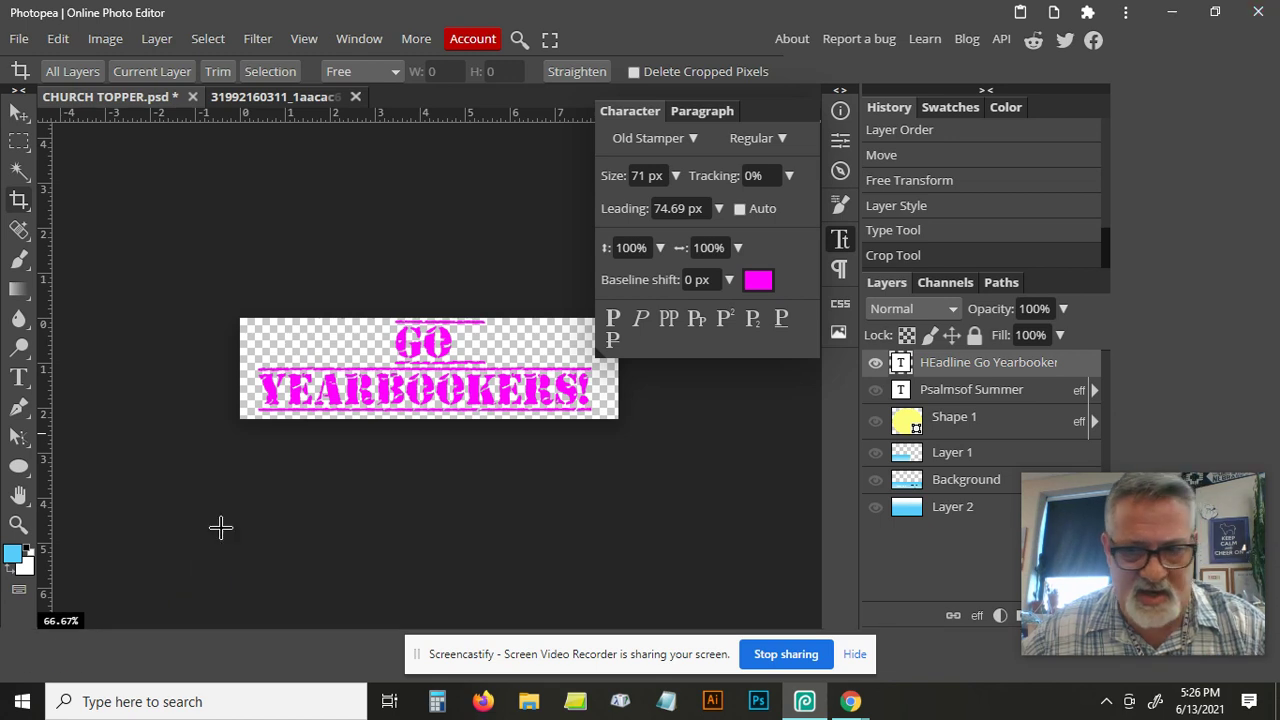
Discard the stray crop box by switching back to the Move tool
{"action": "left_click_drag", "start_coordinate": [221, 527], "coordinate": [57, 183]}
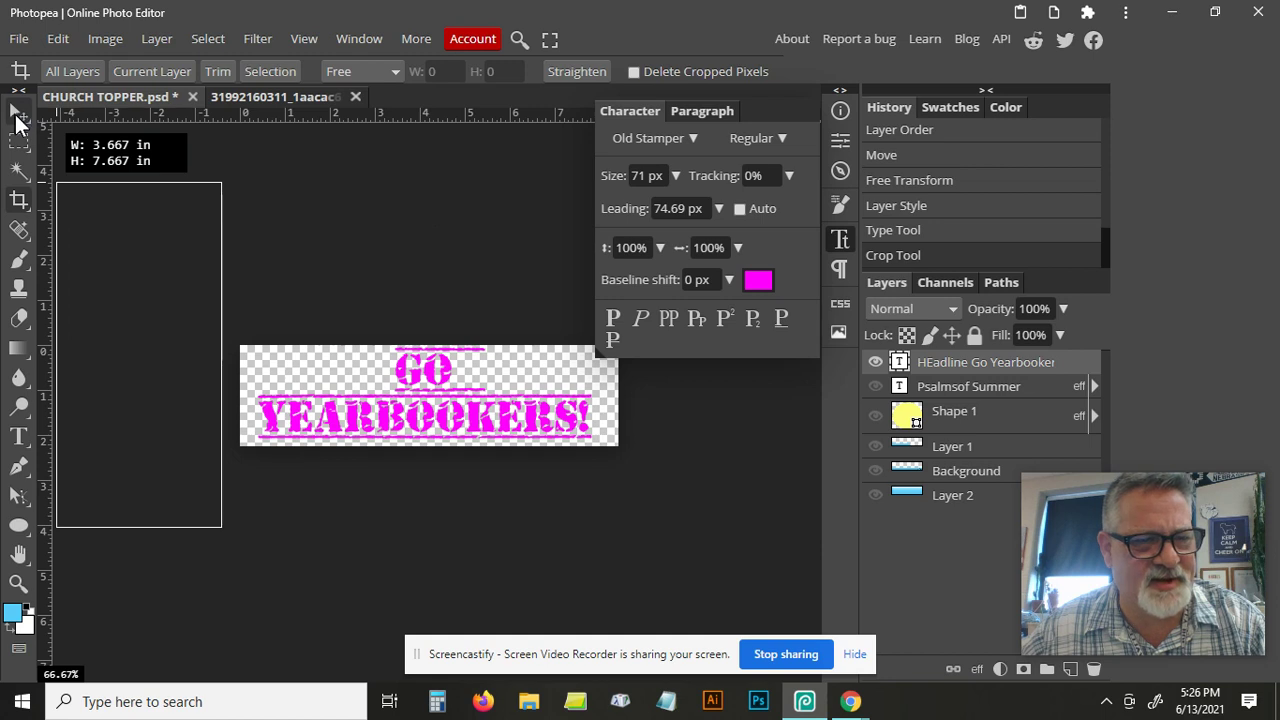
{"action": "left_click", "coordinate": [17, 113]}
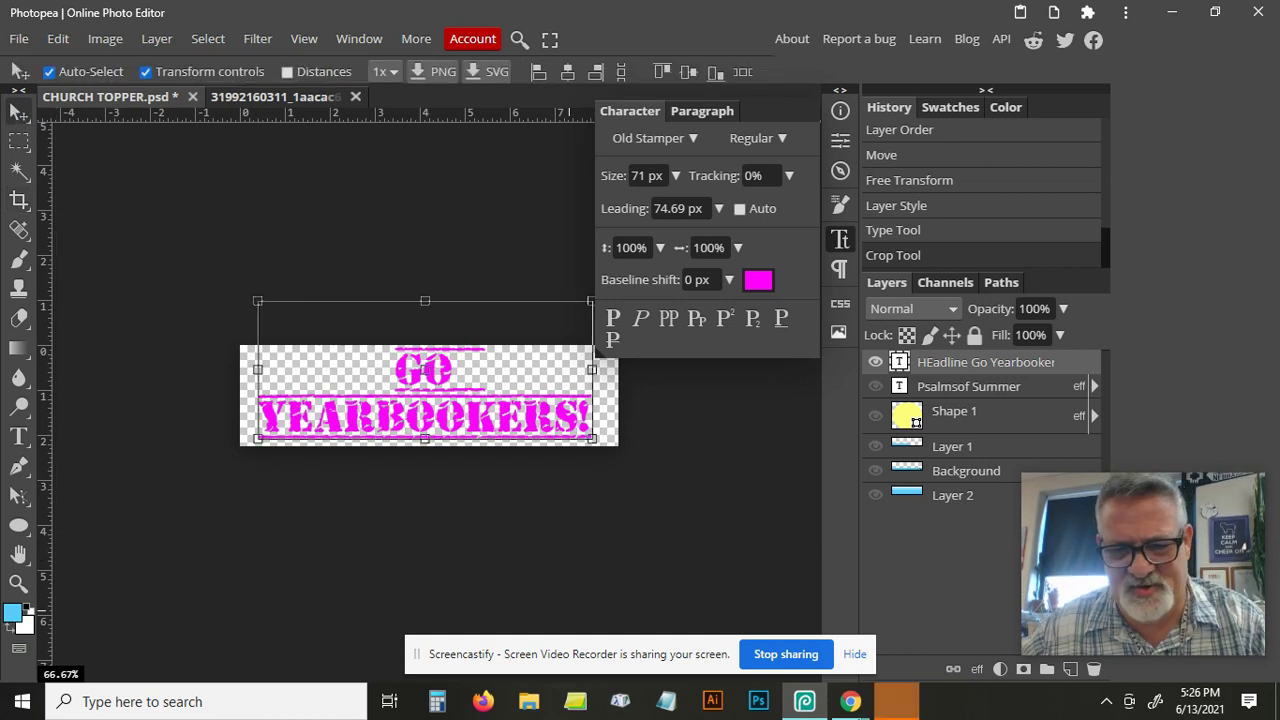
Bring the Windows Photos viewer forward from the taskbar
{"action": "left_click", "coordinate": [897, 703]}
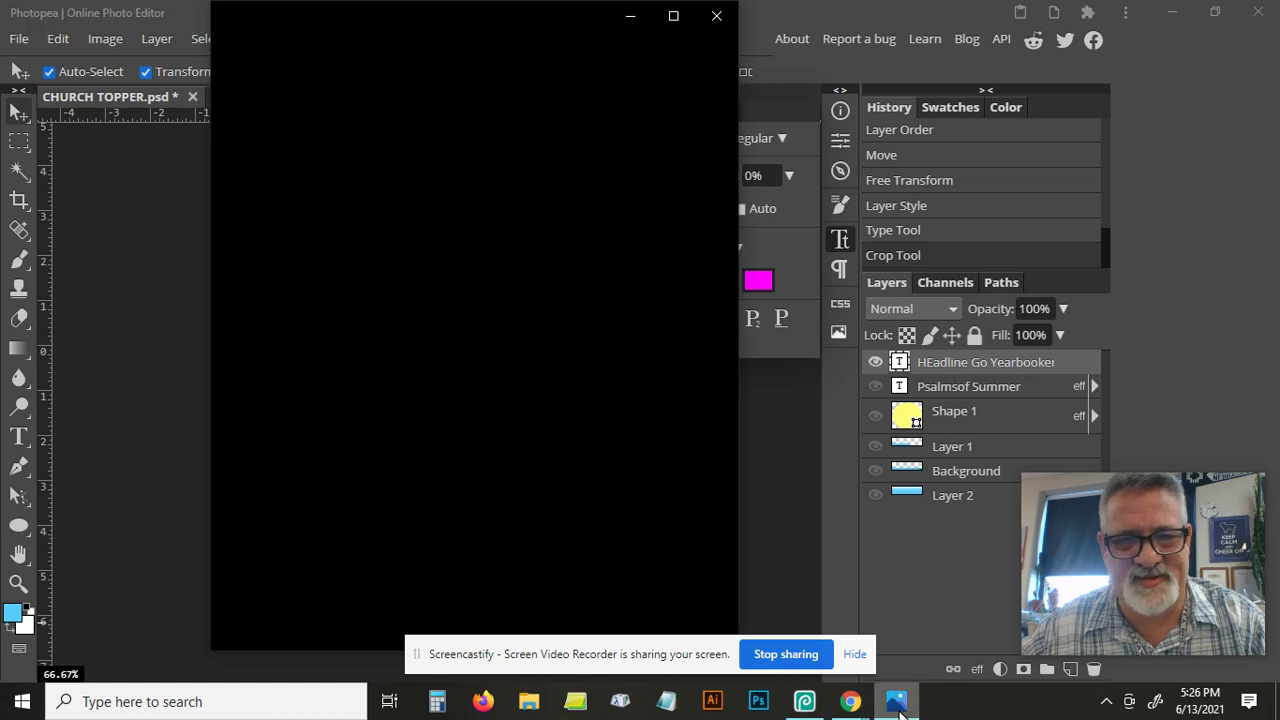